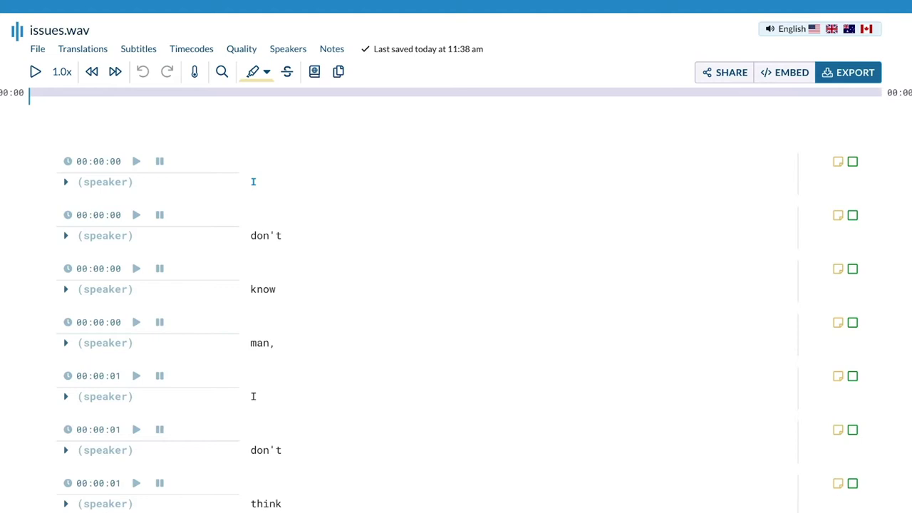
# Step: Download the Sonix transcript as a SubRip (*.srt) subtitle file, with speaker names left hidden
pyautogui.scroll(-15, 458, 310)
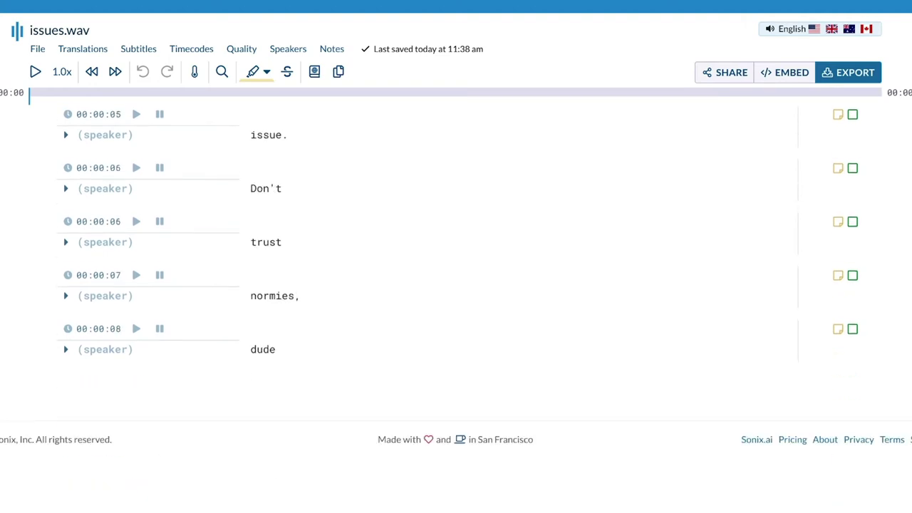
pyautogui.scroll(15, 131, 265)
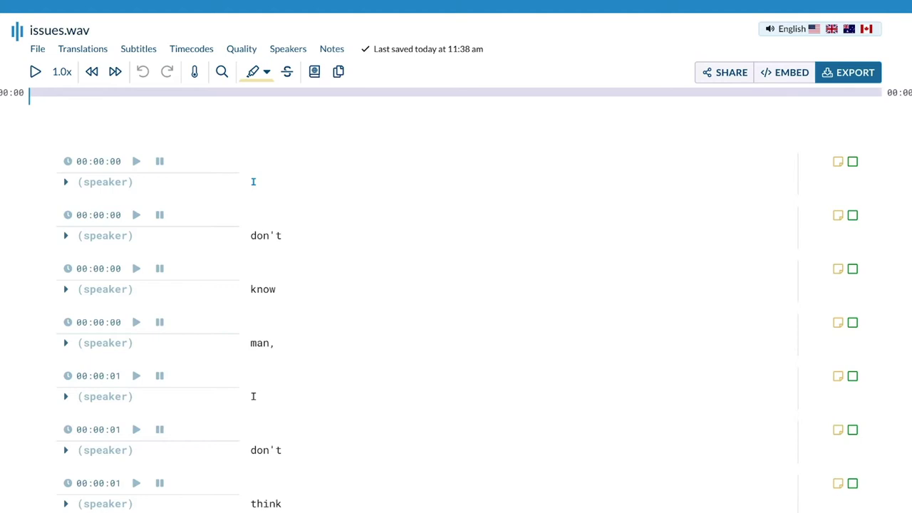
pyautogui.scroll(-4, 456, 306)
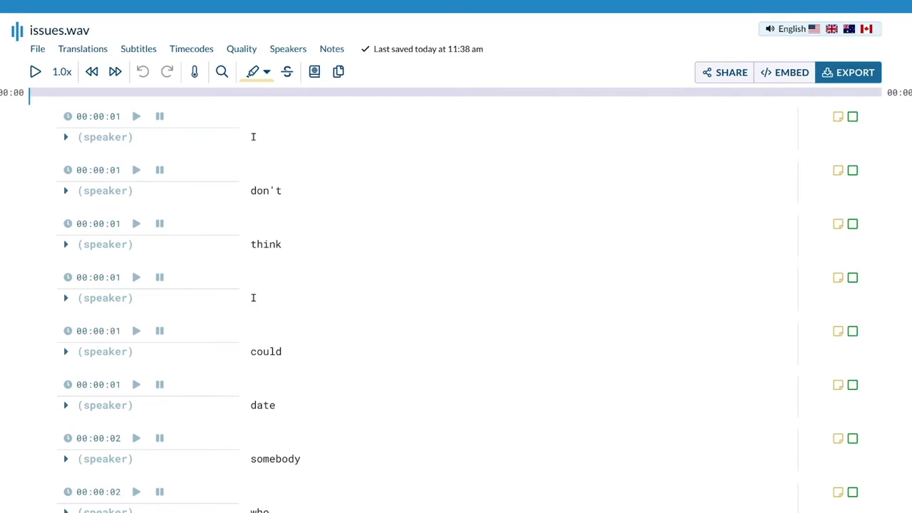
pyautogui.click(851, 72)
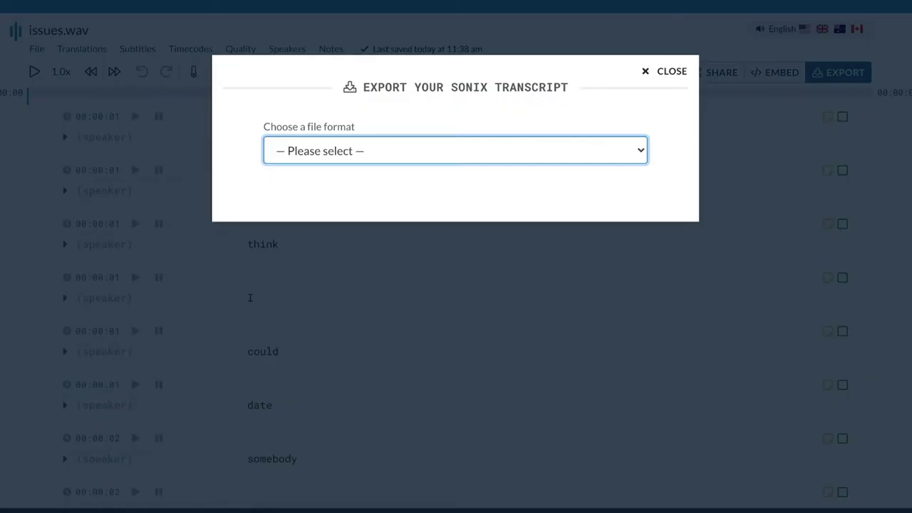
pyautogui.press('Down')
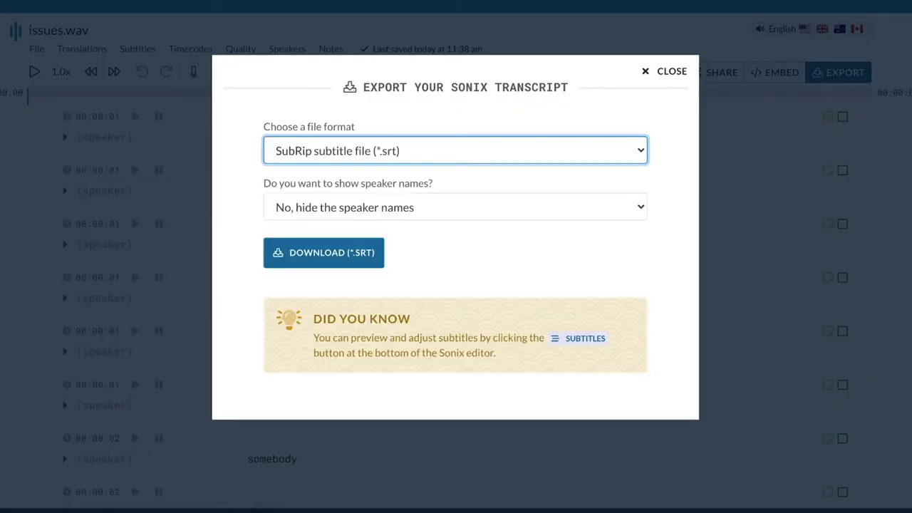
pyautogui.click(324, 253)
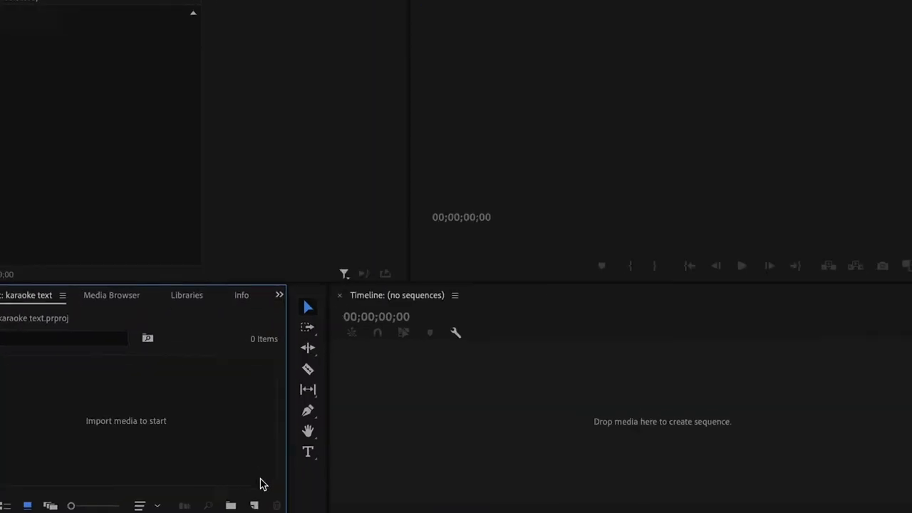
# Step: Create a new 1080×1080 Color Matte and keep black as its colour
pyautogui.click(288, 504)
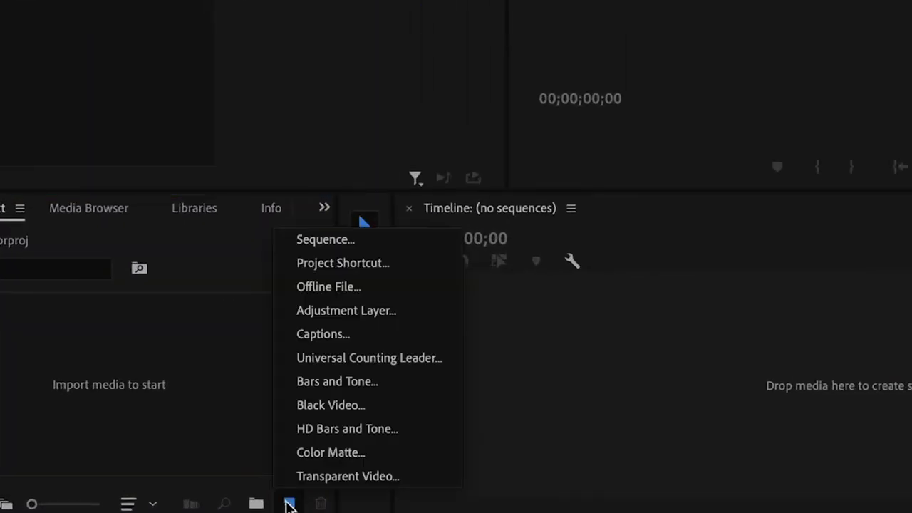
pyautogui.click(328, 454)
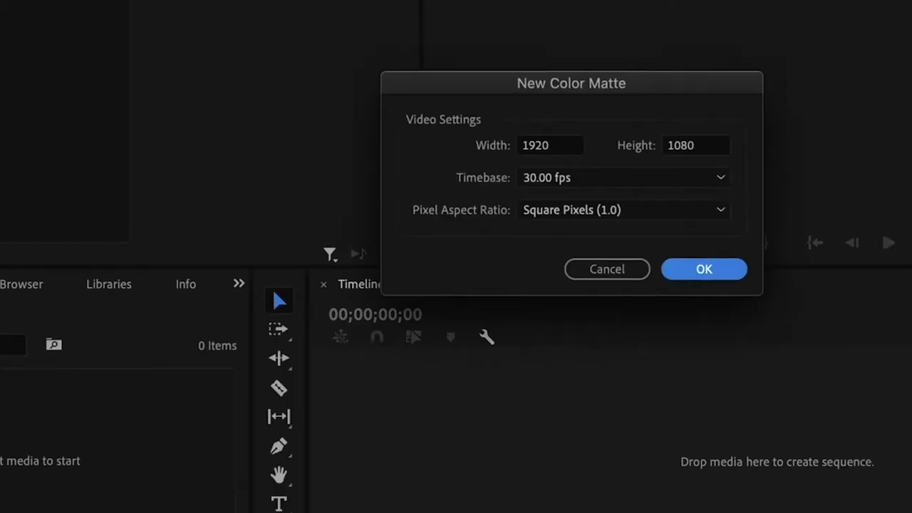
pyautogui.doubleClick(507, 198)
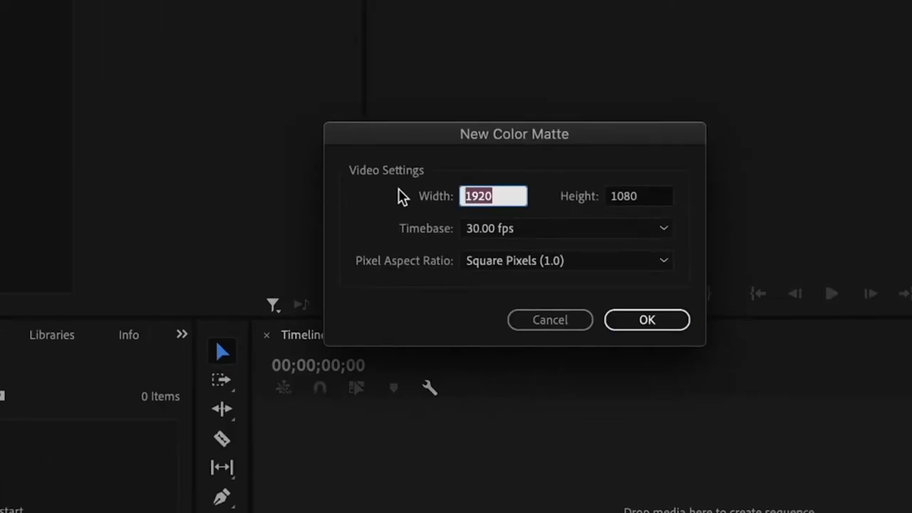
pyautogui.write('1080')
pyautogui.press('Tab')
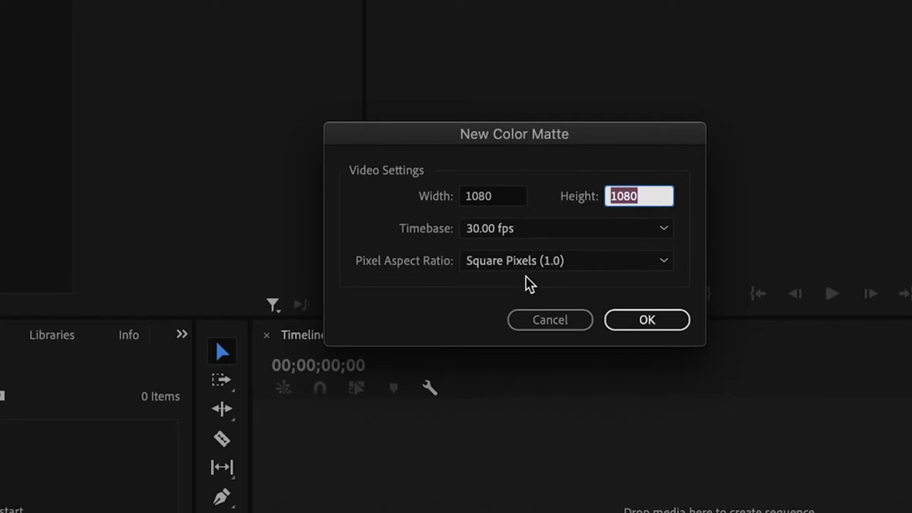
pyautogui.click(645, 320)
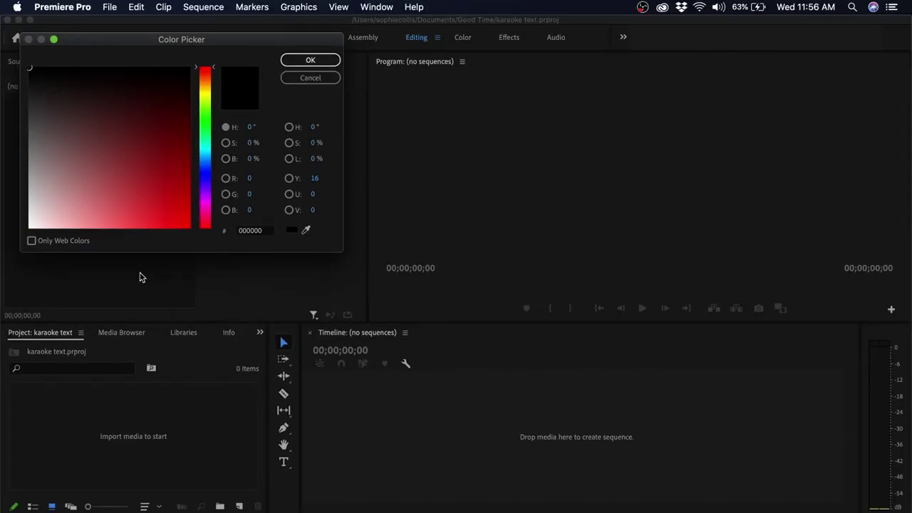
pyautogui.click(310, 61)
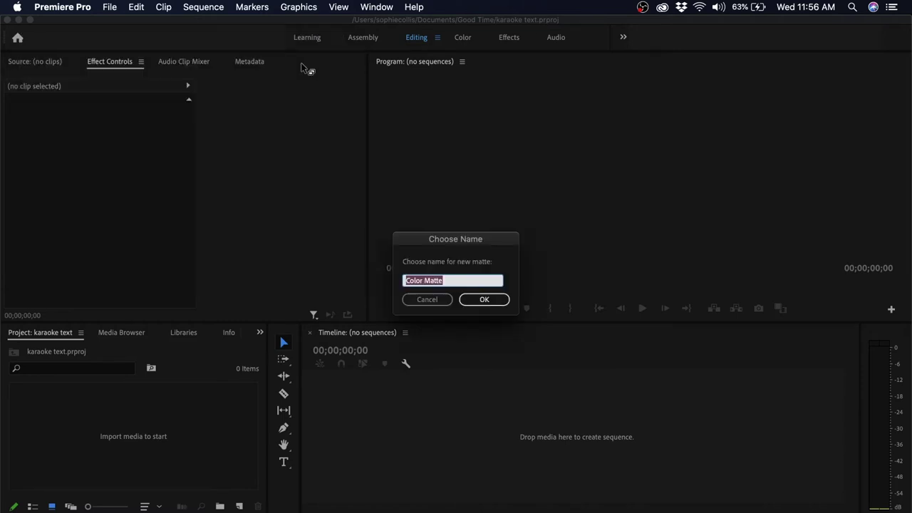
# Step: Name the matte Background, build a sequence from it, stretch it to the audio's end, and open Desktop in Finder
pyautogui.write('Background')
pyautogui.press('Return')
pyautogui.moveTo(89, 418); pyautogui.dragTo(429, 393)
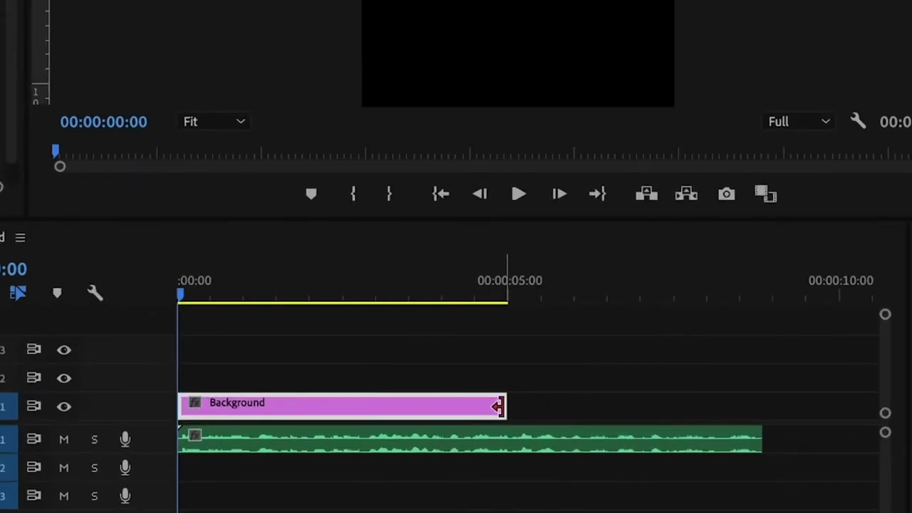
pyautogui.moveTo(635, 426); pyautogui.dragTo(683, 425)
pyautogui.moveTo(592, 404); pyautogui.dragTo(750, 407)
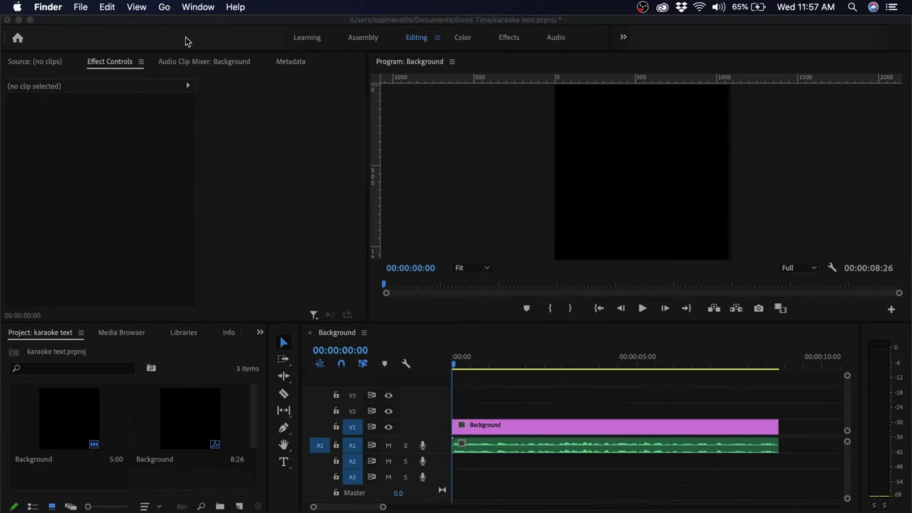
pyautogui.press('super+n')
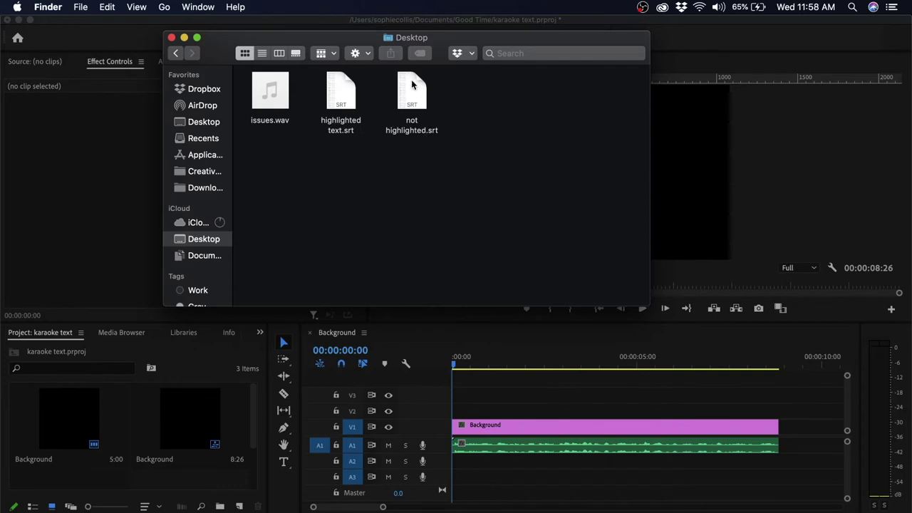
# Step: Drop not highlighted.srt onto the timeline above the Background matte, then zoom the timeline to fit it
pyautogui.moveTo(412, 85); pyautogui.dragTo(454, 412)
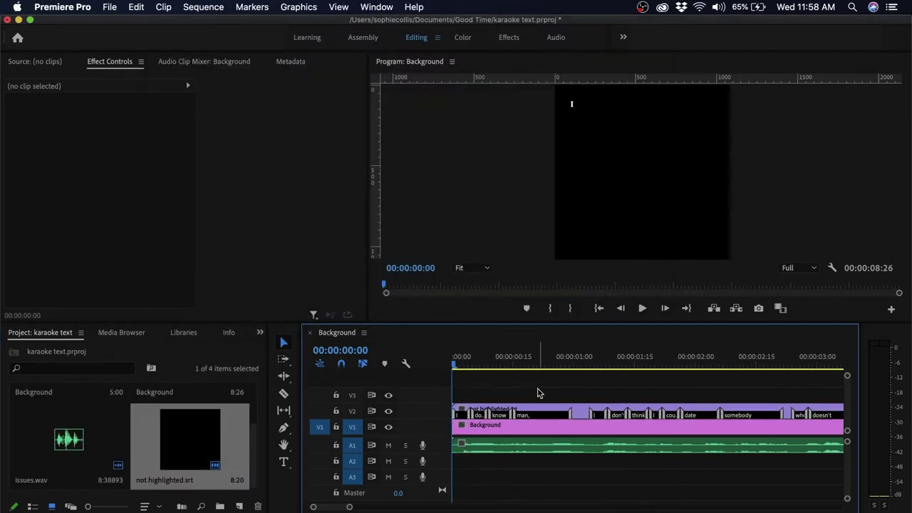
pyautogui.press('-')
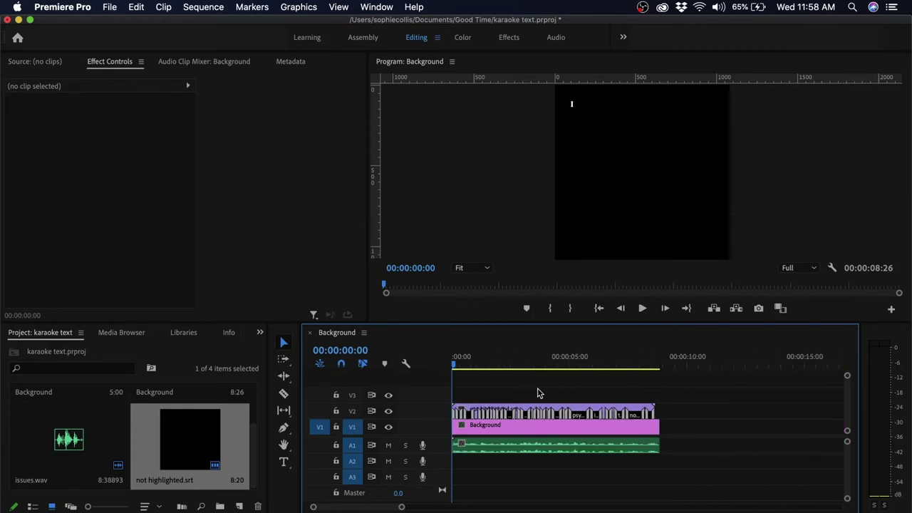
pyautogui.press('=')
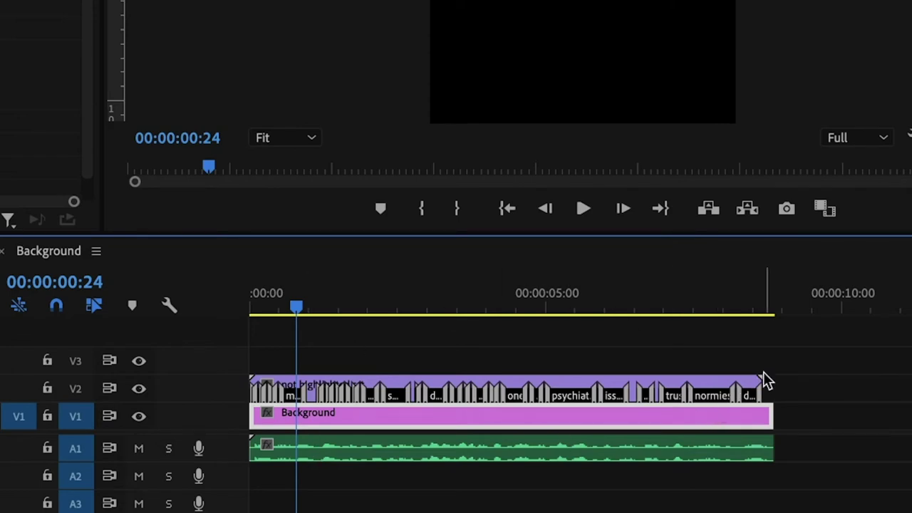
# Step: Extend the caption track to end with the clips below, and stretch a caption to meet 'Don't'
pyautogui.moveTo(756, 380); pyautogui.dragTo(770, 378)
pyautogui.scroll(5, 634, 405)
pyautogui.scroll(2, 631, 401)
pyautogui.moveTo(602, 395); pyautogui.dragTo(718, 391)
pyautogui.hscroll(5, 689, 398)
pyautogui.click(674, 390)
# Step: Stretch the captions before 'who' and the 'man,' caption to close their gaps, then fit the sequence
pyautogui.hscroll(-10, 482, 485)
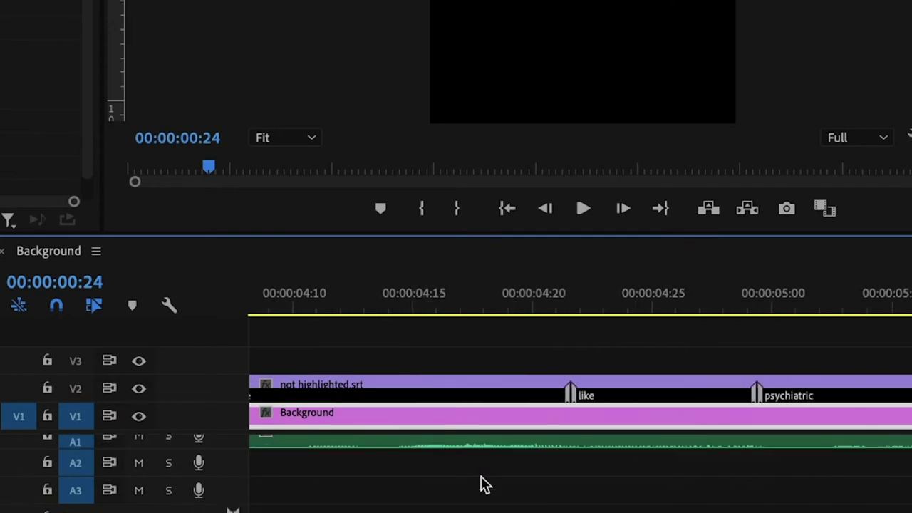
pyautogui.hscroll(-4, 483, 484)
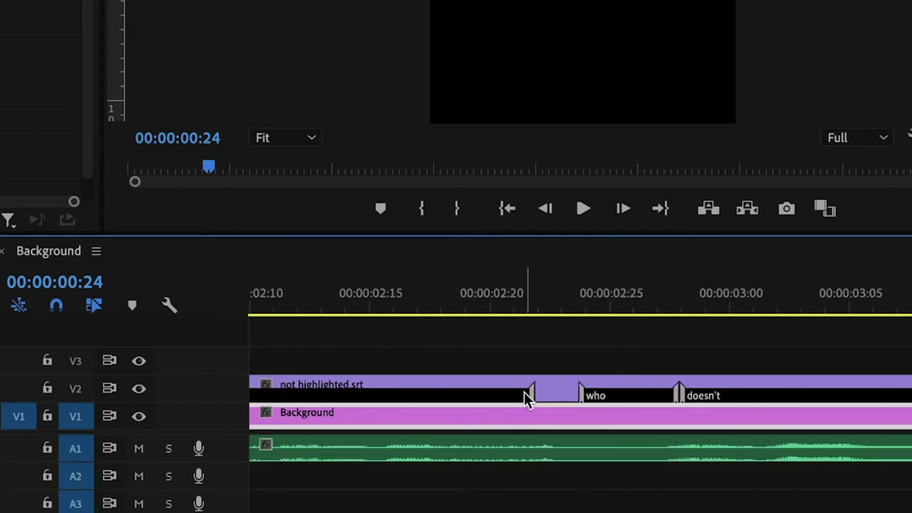
pyautogui.click(527, 395)
pyautogui.moveTo(528, 396); pyautogui.dragTo(580, 395)
pyautogui.hscroll(-8, 413, 497)
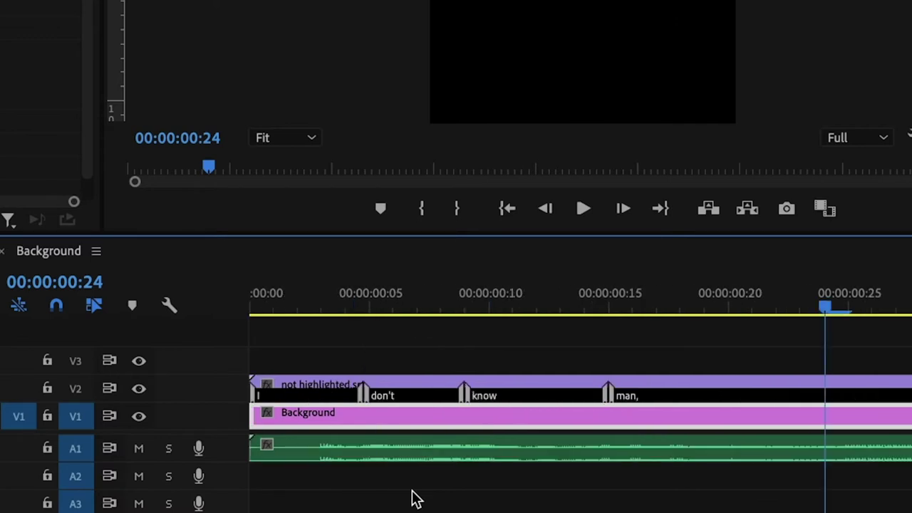
pyautogui.press('-')
pyautogui.press('-')
pyautogui.press('-')
pyautogui.press('-')
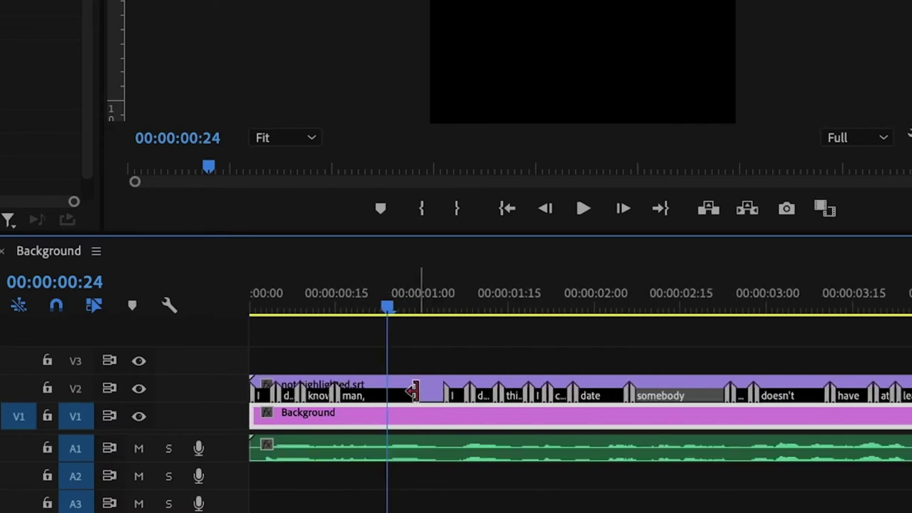
pyautogui.click(424, 392)
pyautogui.moveTo(424, 392); pyautogui.dragTo(450, 418)
pyautogui.hscroll(4, 403, 499)
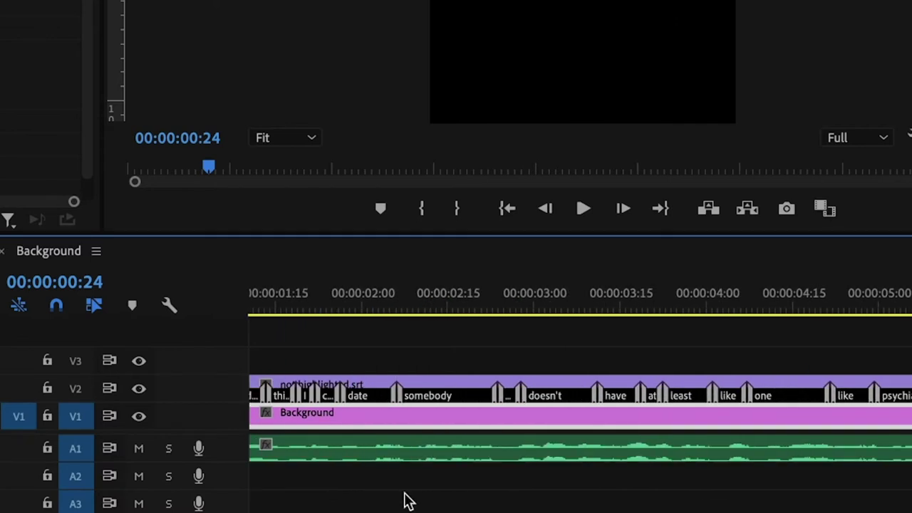
pyautogui.press('\\')
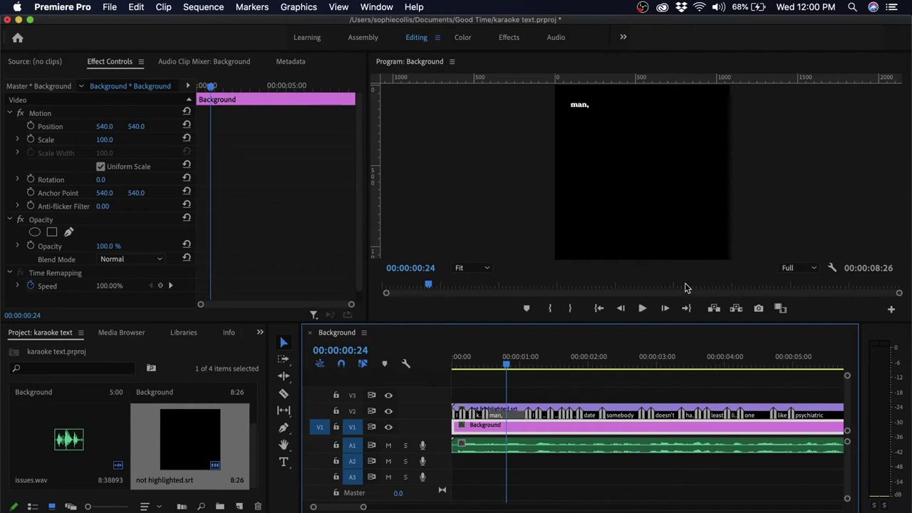
# Step: Enter the three-line lyric 'don't know man, / I don't think I could / date somebody' in the first caption
pyautogui.doubleClick(524, 411)
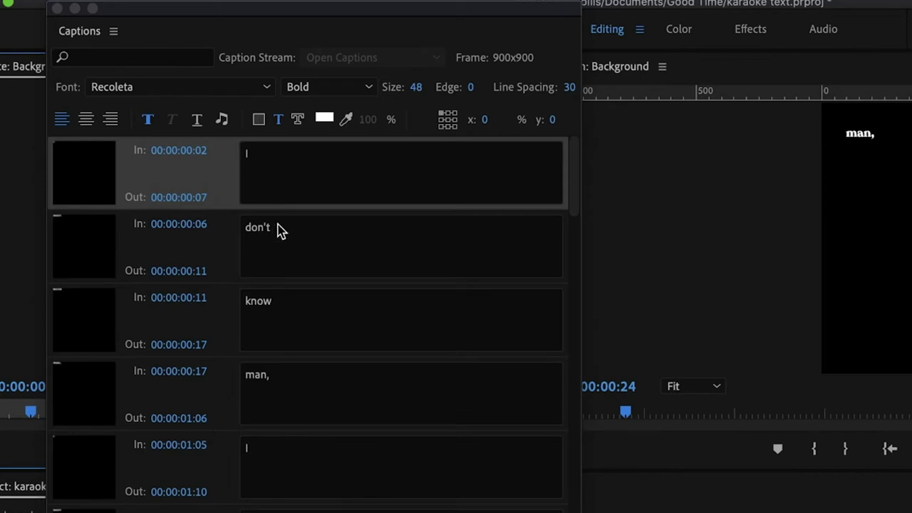
pyautogui.click(258, 154)
pyautogui.scroll(10, 292, 234)
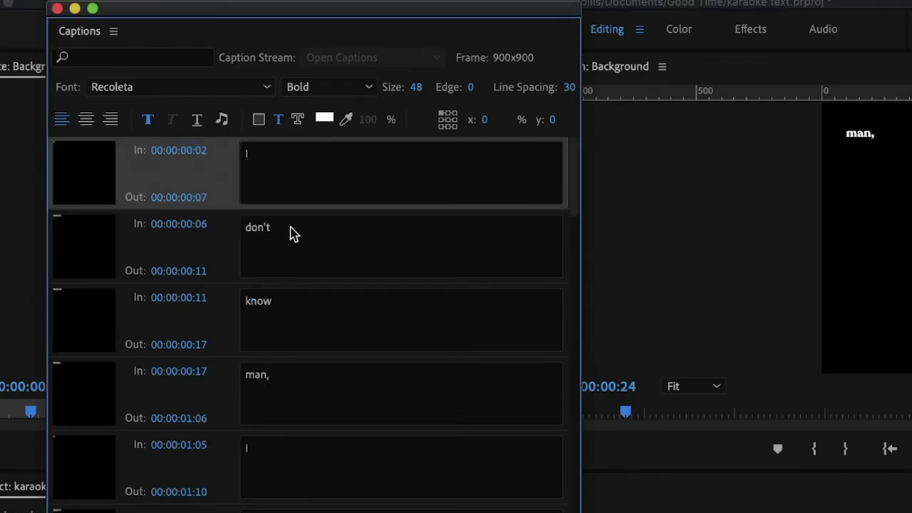
pyautogui.click(281, 158)
pyautogui.write("don't know man,")
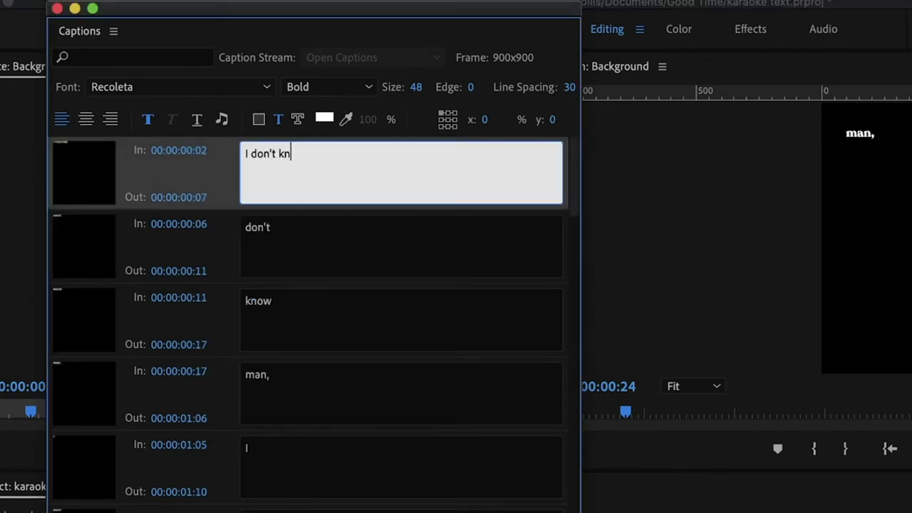
pyautogui.press('Return')
pyautogui.write("I don't ")
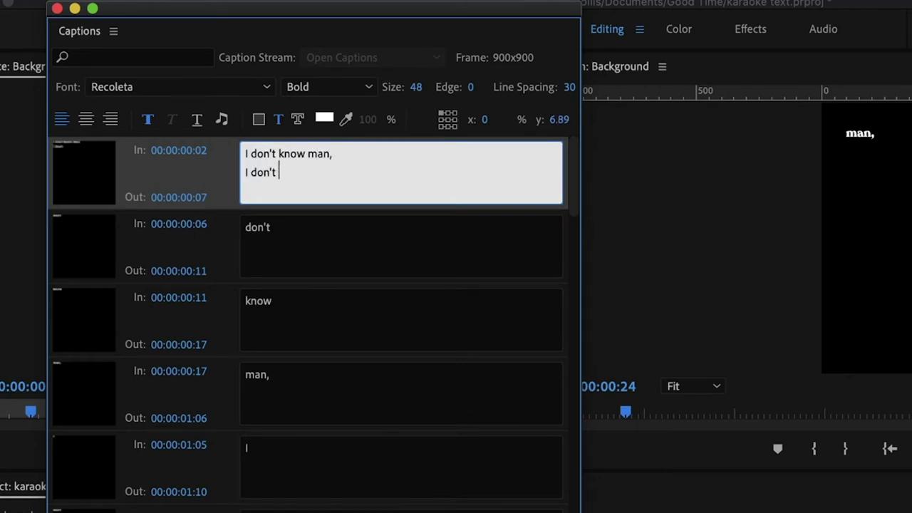
pyautogui.write('think I could')
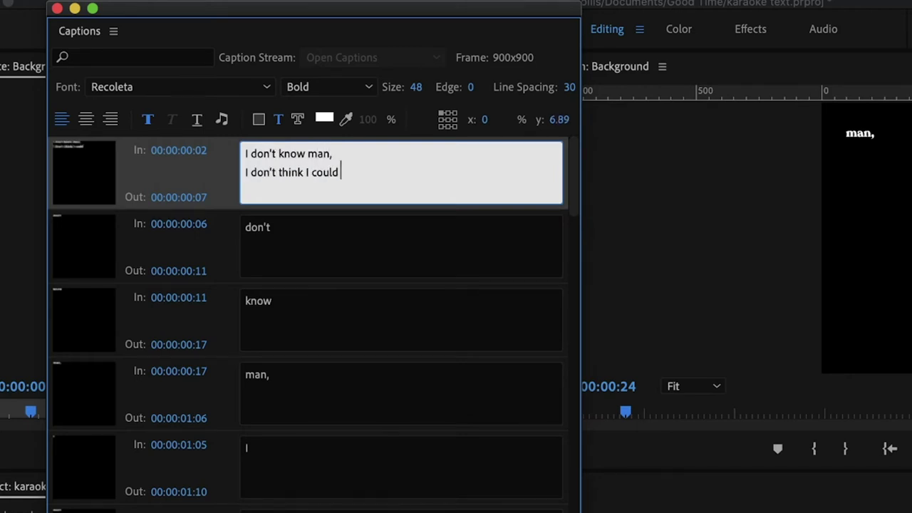
pyautogui.press('Return')
pyautogui.write('date so')
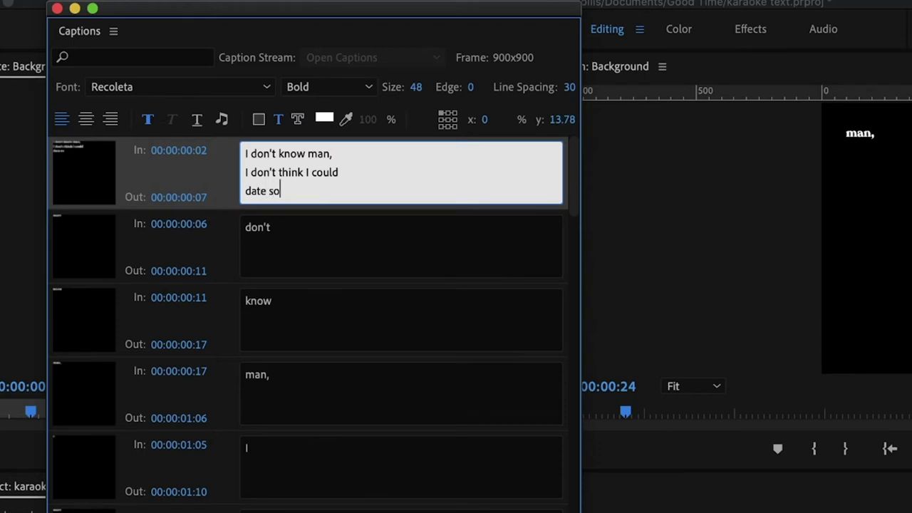
pyautogui.write('mebody')
pyautogui.press('Escape')
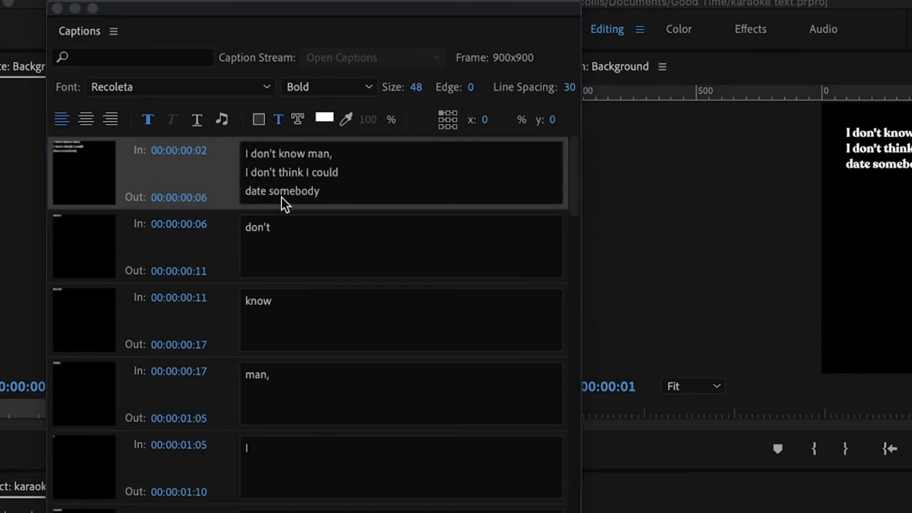
# Step: Copy the full lyric and paste it over the 'don't', 'know', 'man,' and 'I' captions
pyautogui.moveTo(334, 196); pyautogui.dragTo(244, 158)
pyautogui.hotkey('ctrl', 'c')
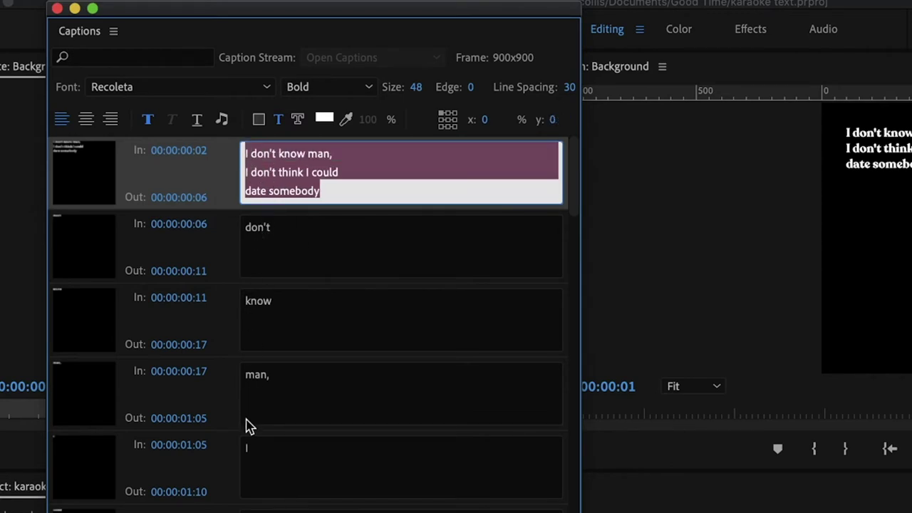
pyautogui.scroll(-2, 250, 426)
pyautogui.scroll(2, 249, 426)
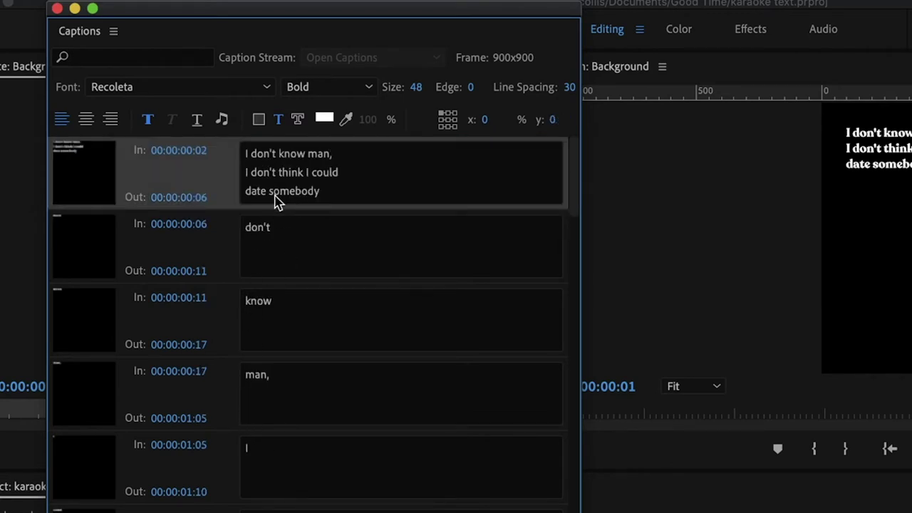
pyautogui.click(290, 247)
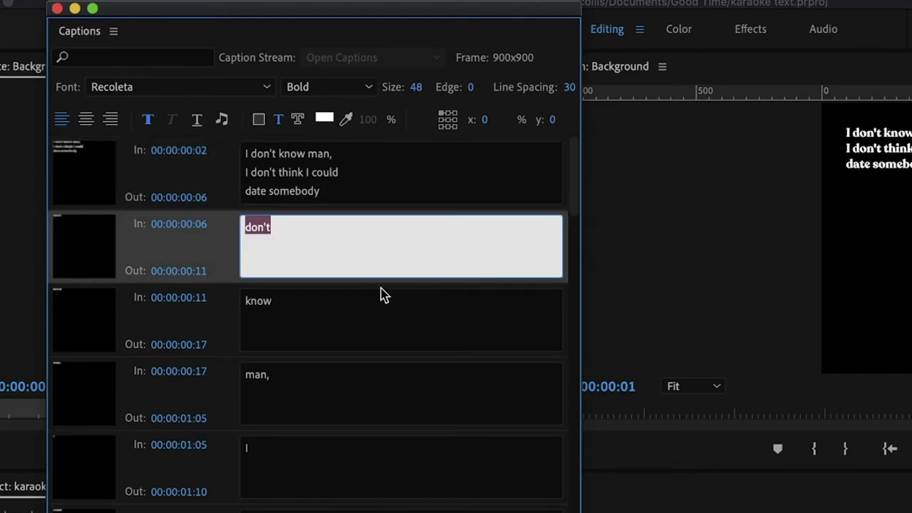
pyautogui.hotkey('ctrl', 'v')
pyautogui.click(293, 316)
pyautogui.hotkey('ctrl', 'v')
pyautogui.click(318, 394)
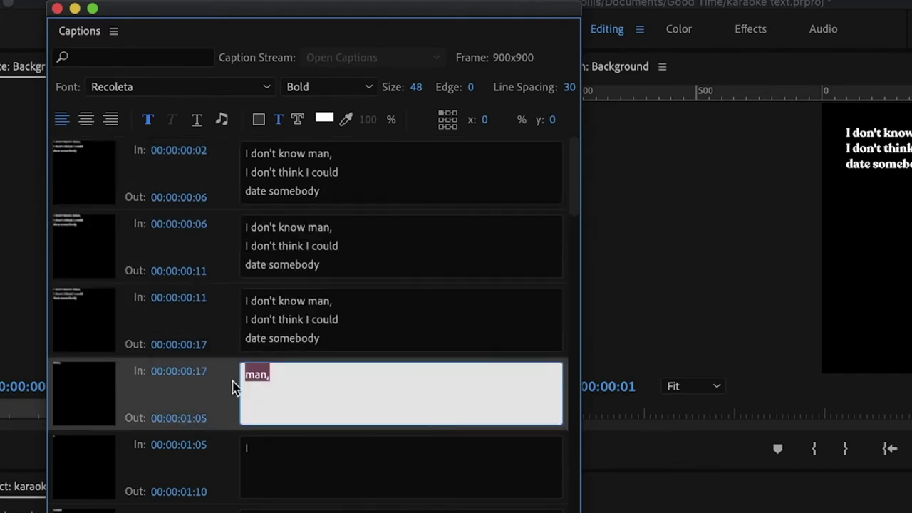
pyautogui.hotkey('ctrl', 'v')
pyautogui.click(320, 449)
pyautogui.hotkey('ctrl', 'v')
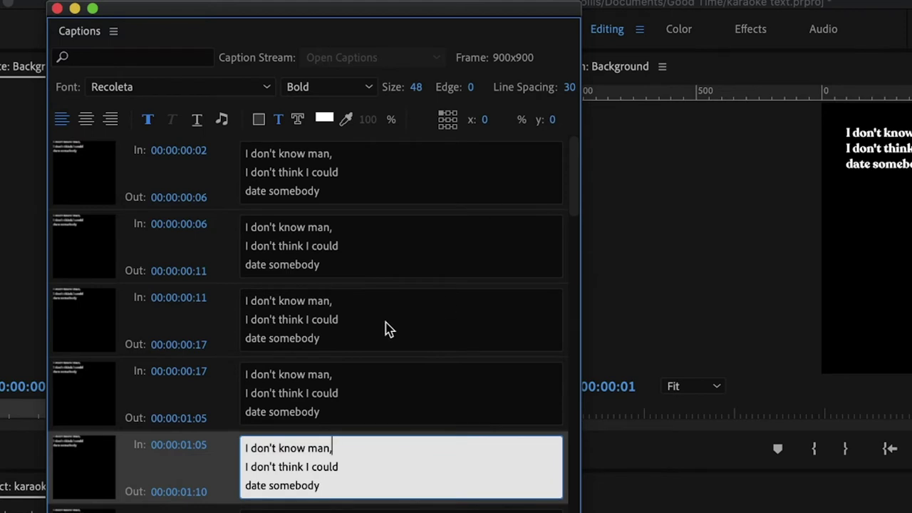
# Step: Select all captions and set their text size to 90
pyautogui.scroll(-15, 385, 329)
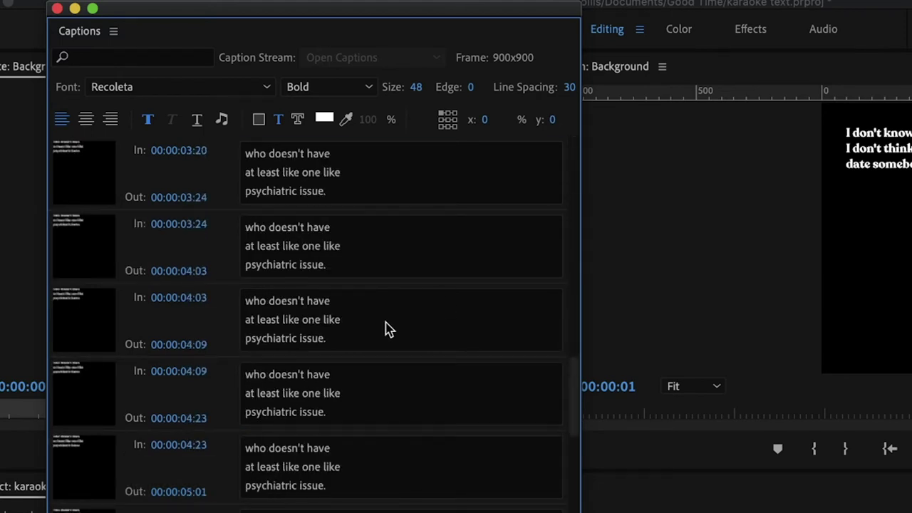
pyautogui.scroll(15, 385, 330)
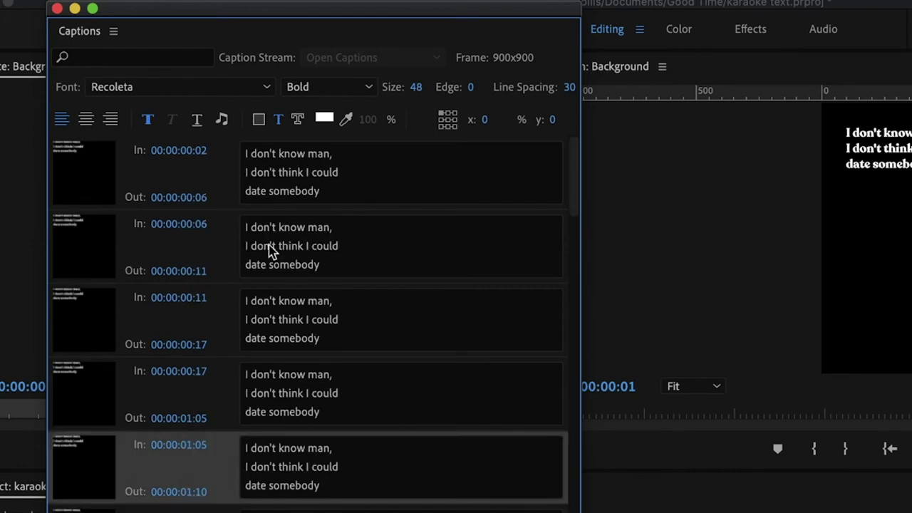
pyautogui.rightClick(223, 179)
pyautogui.click(250, 193)
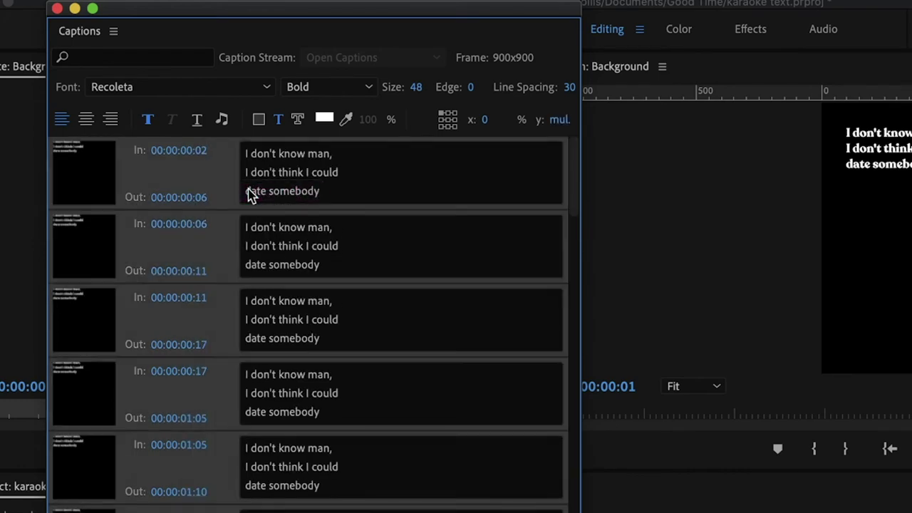
pyautogui.click(419, 89)
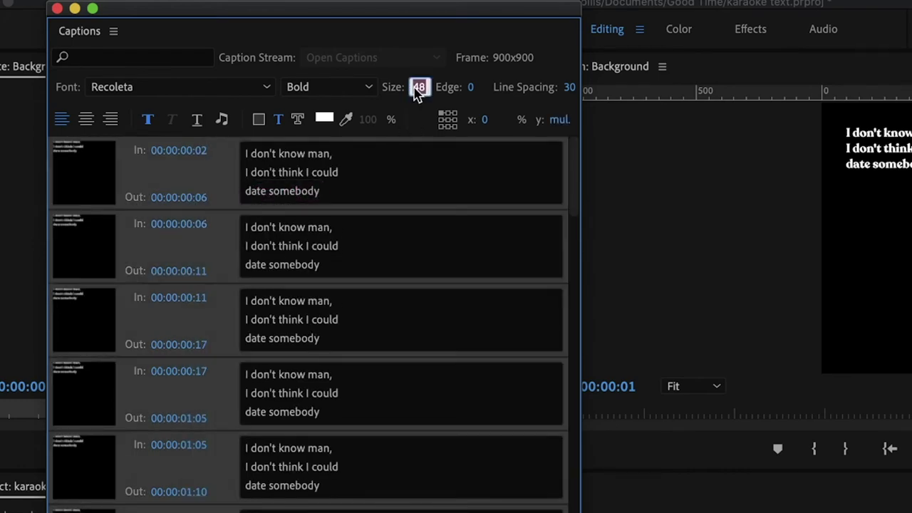
pyautogui.write('90')
pyautogui.press('Return')
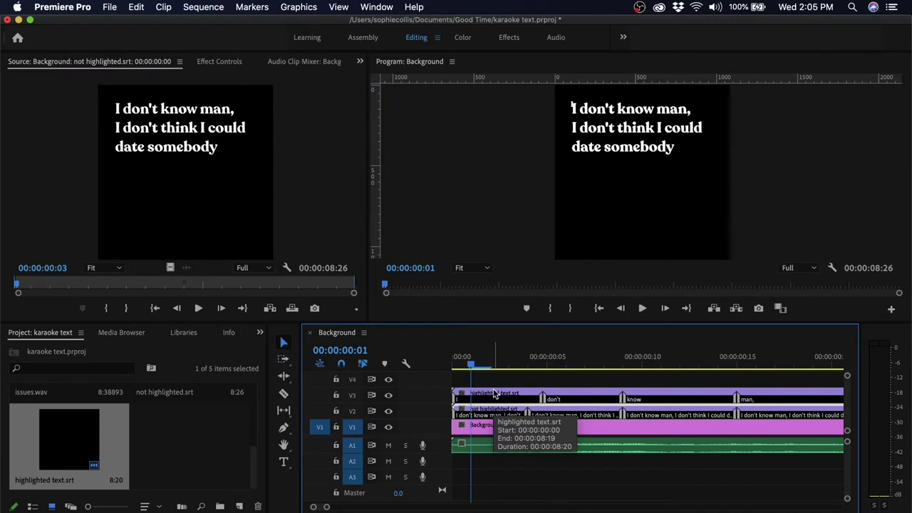
# Step: Open the highlighted text.srt captions, select them all, and select the 'I' caption's text
pyautogui.doubleClick(494, 393)
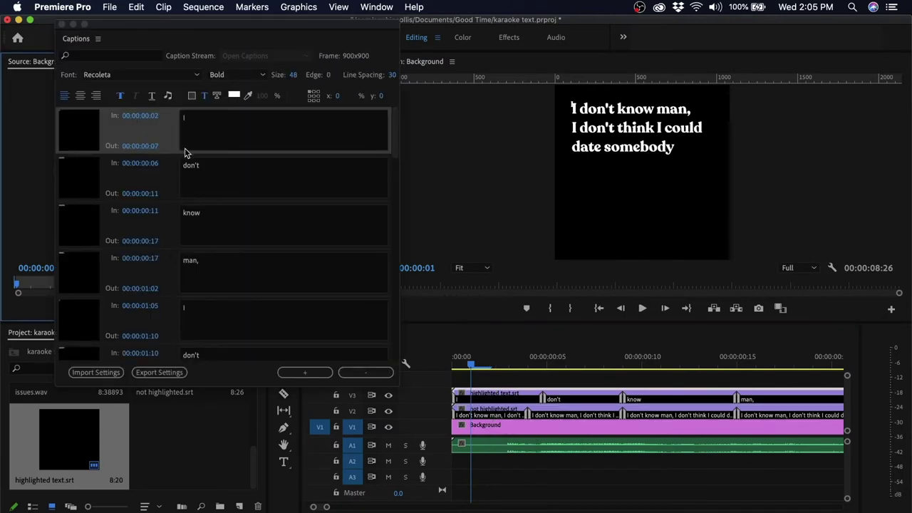
pyautogui.rightClick(164, 134)
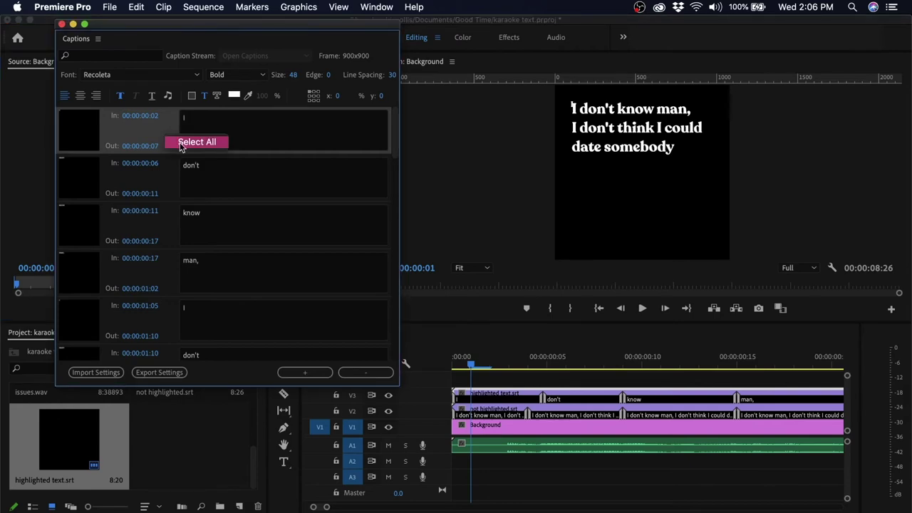
pyautogui.click(183, 141)
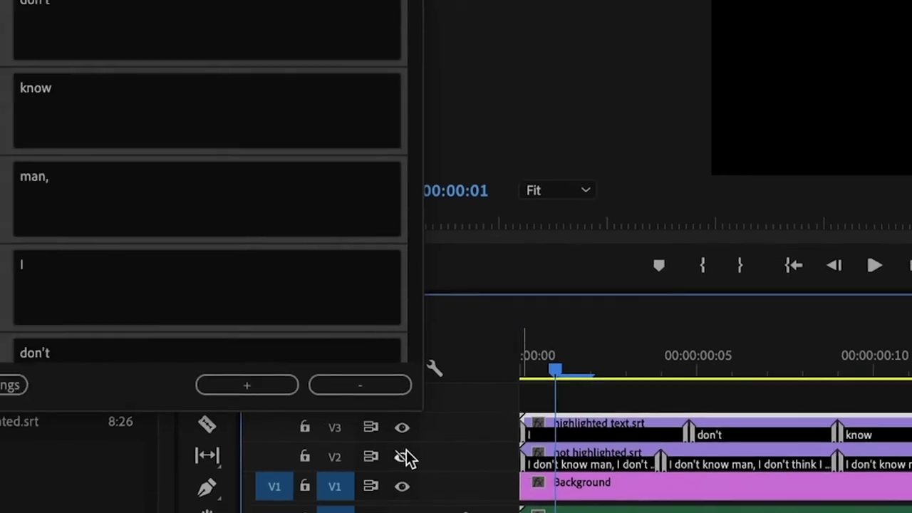
pyautogui.click(0, 0)
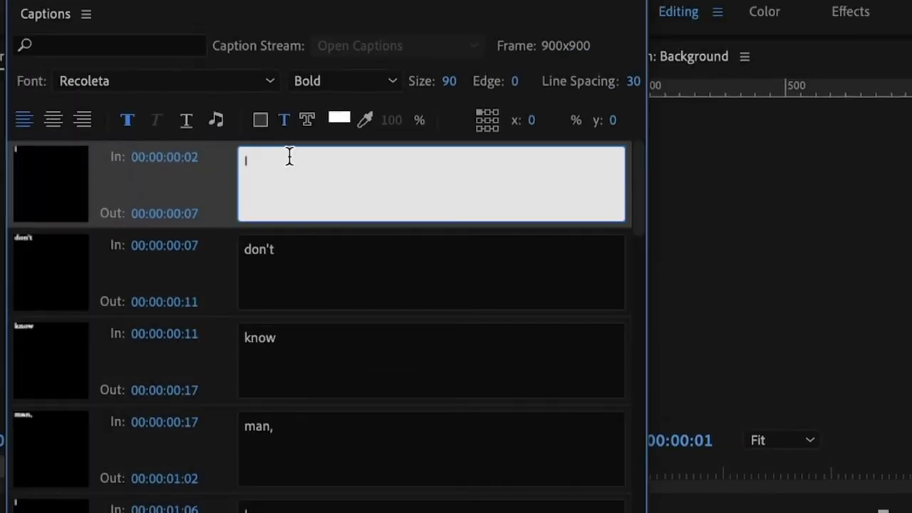
pyautogui.moveTo(236, 156); pyautogui.dragTo(276, 172)
# Step: Prepend earlier words so the captions read 'I don't', 'I don't know', and 'I don't know man,'
pyautogui.click(246, 250)
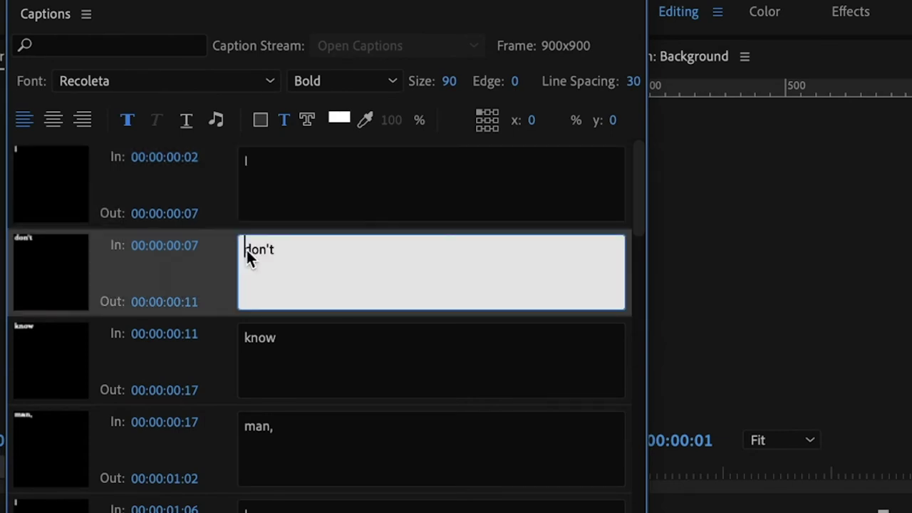
pyautogui.write('I')
pyautogui.moveTo(322, 248); pyautogui.dragTo(209, 251)
pyautogui.hotkey('ctrl', 'c')
pyautogui.click(246, 340)
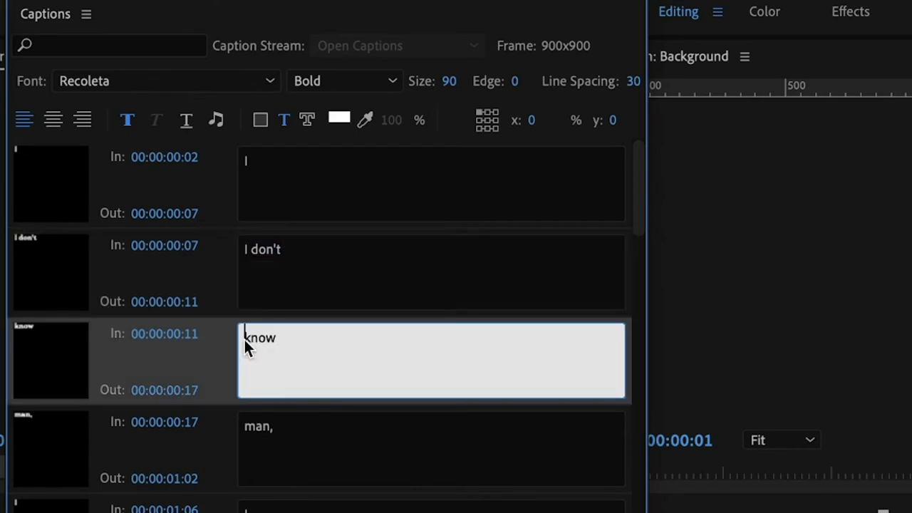
pyautogui.hotkey('ctrl', 'v')
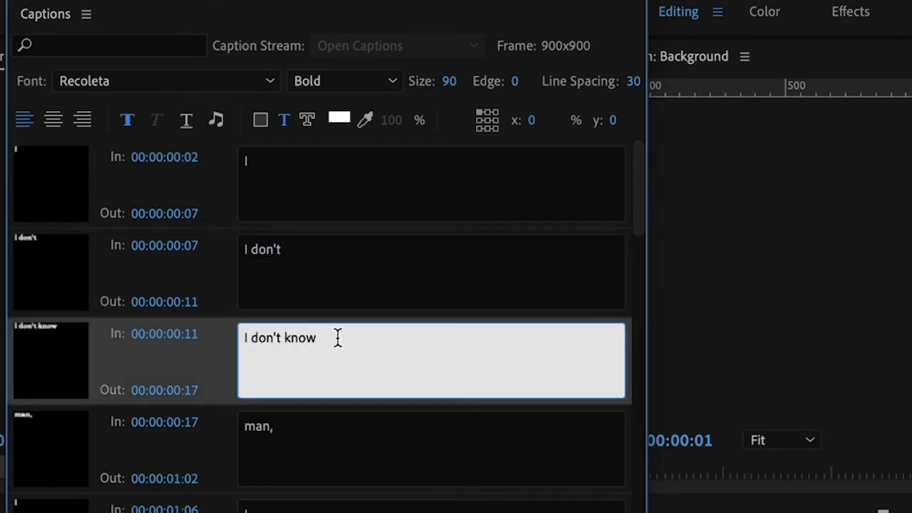
pyautogui.moveTo(335, 338); pyautogui.dragTo(192, 338)
pyautogui.hotkey('ctrl', 'c')
pyautogui.click(243, 425)
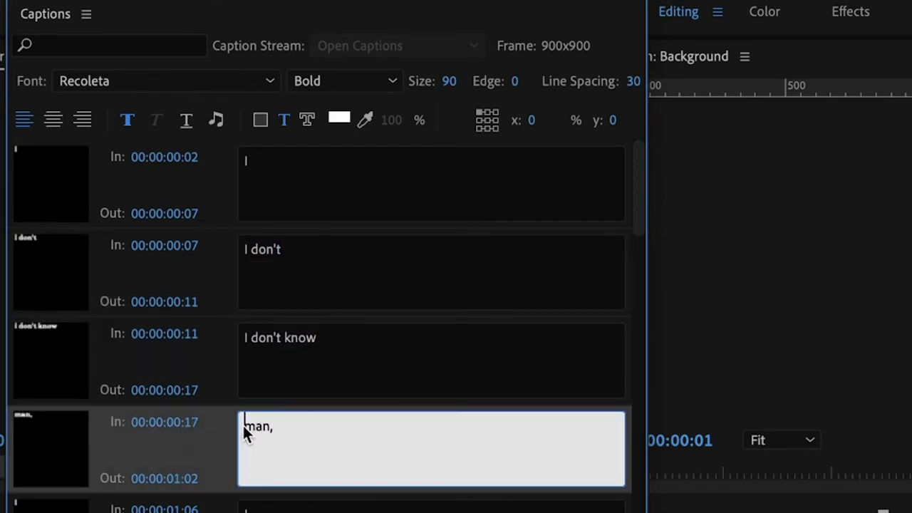
pyautogui.hotkey('ctrl', 'v')
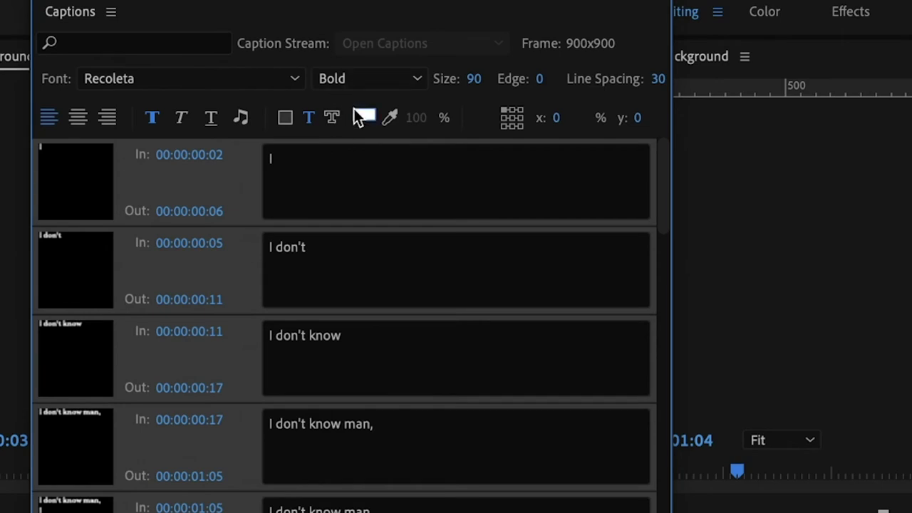
# Step: Colour the highlighted captions light pink using hue 350 and saturation 25
pyautogui.click(363, 117)
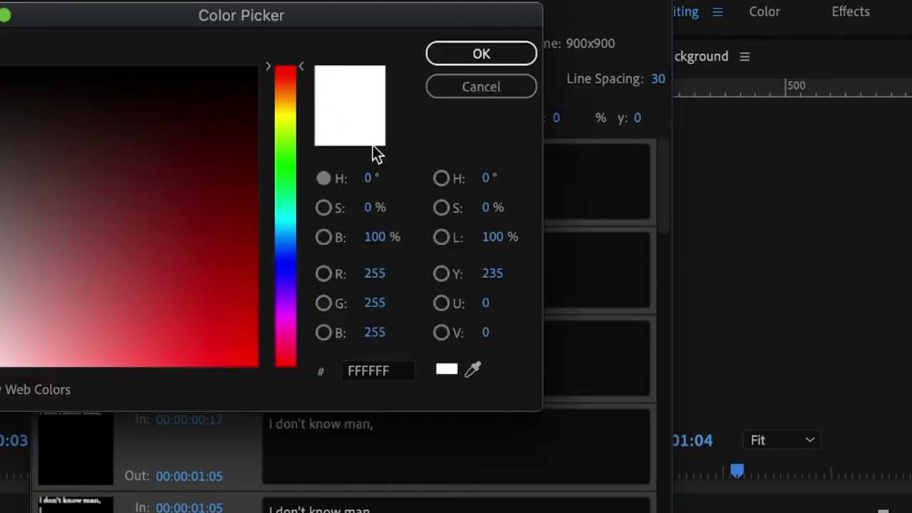
pyautogui.click(369, 179)
pyautogui.write('350')
pyautogui.press('Tab')
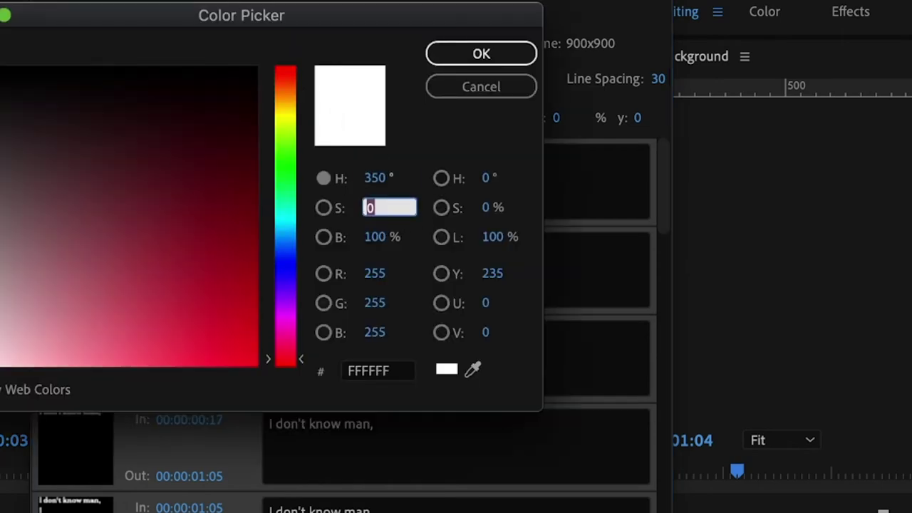
pyautogui.write('25')
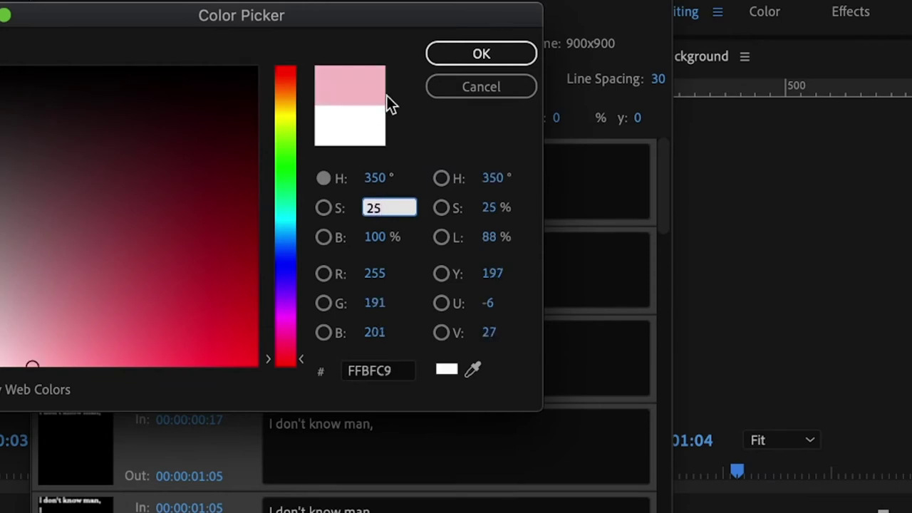
pyautogui.click(470, 55)
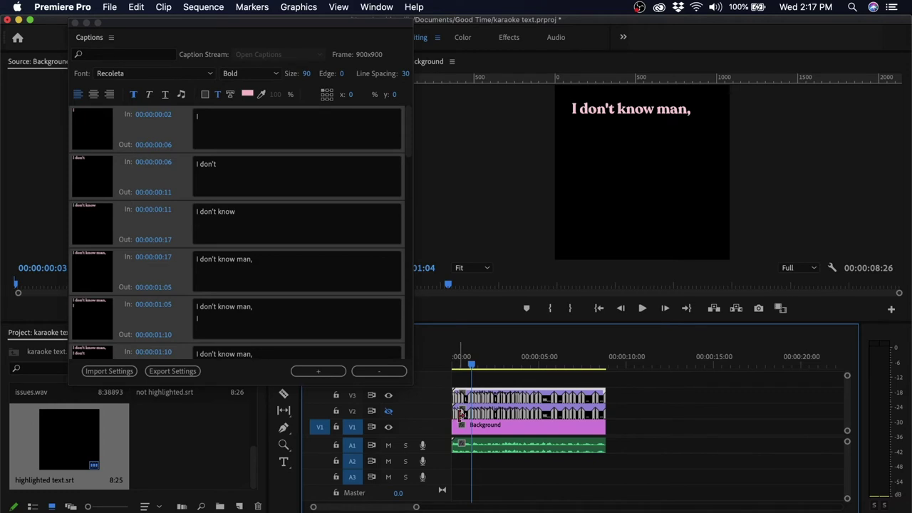
# Step: Show the V2 full-lyric track again and scrub from the start to check the karaoke highlighting
pyautogui.click(388, 411)
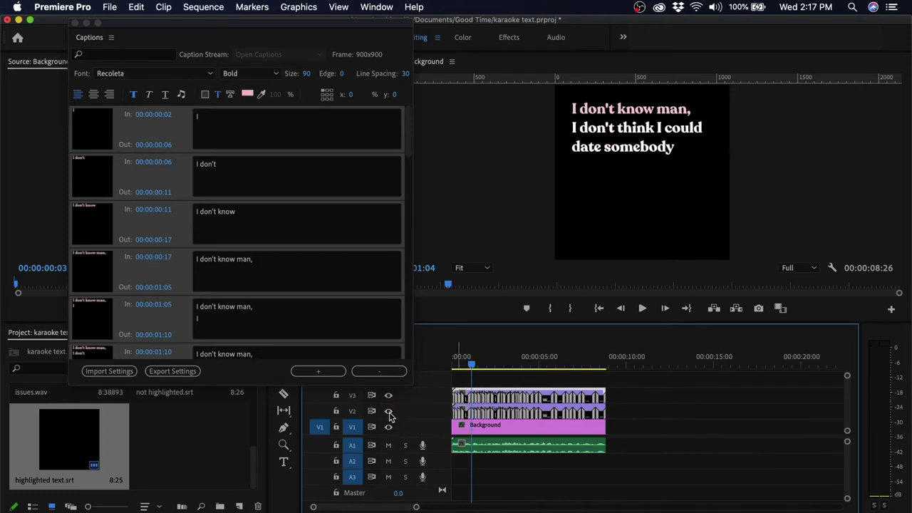
pyautogui.click(454, 365)
pyautogui.moveTo(455, 366); pyautogui.dragTo(541, 373)
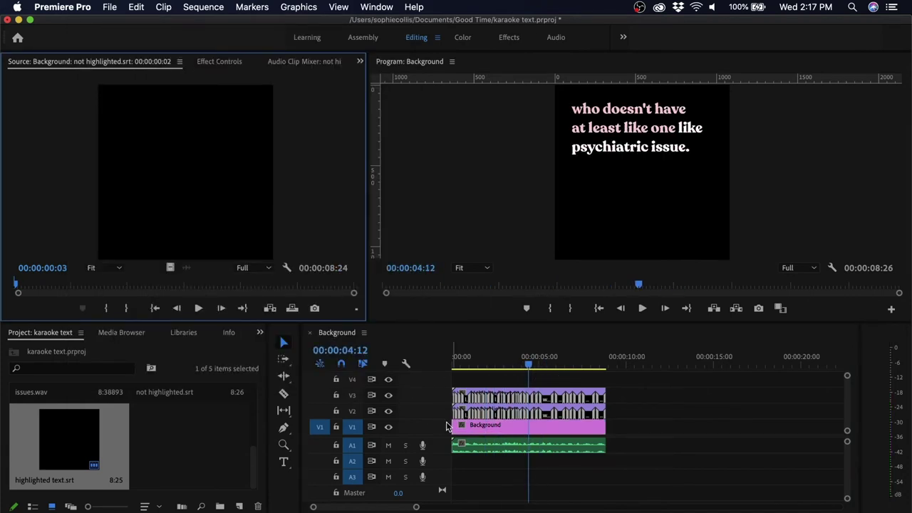
pyautogui.press('=')
pyautogui.press('=')
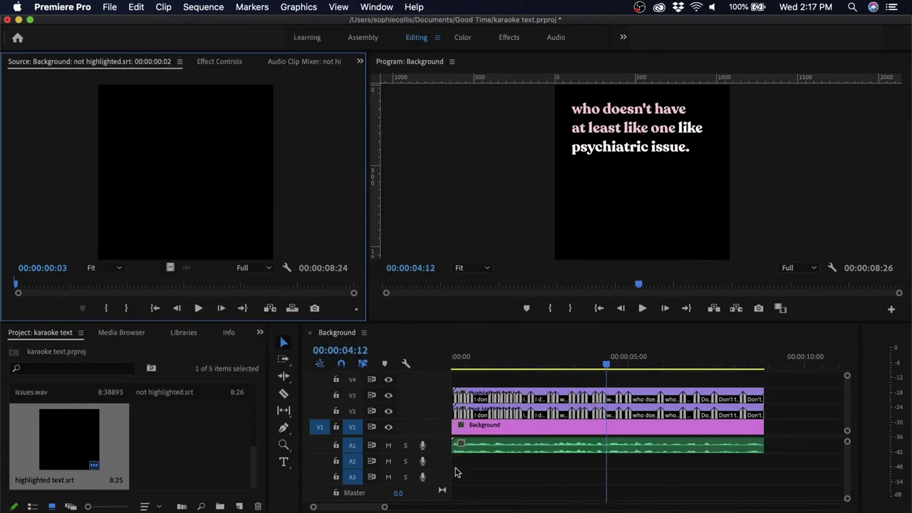
# Step: Recolour the Background matte blue by pasting a navy hex value and raising brightness to 70
pyautogui.doubleClick(499, 431)
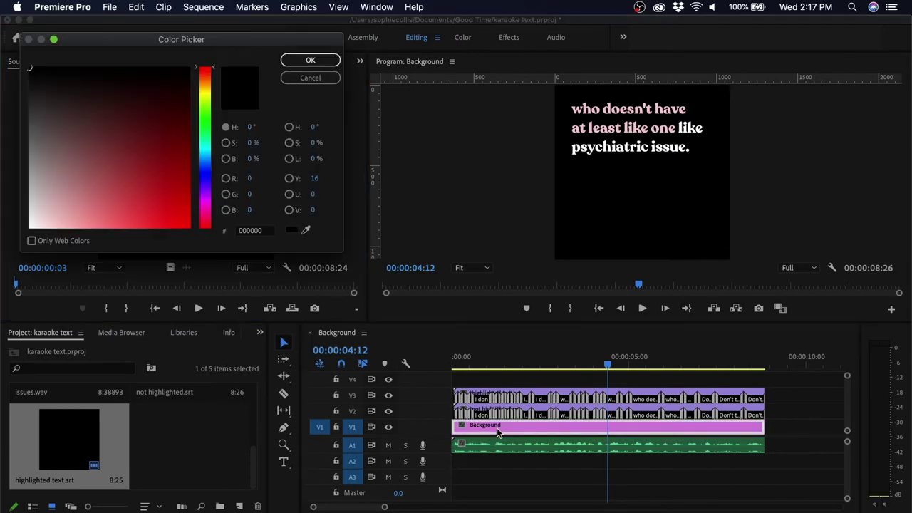
pyautogui.click(248, 128)
pyautogui.click(265, 230)
pyautogui.write('081434')
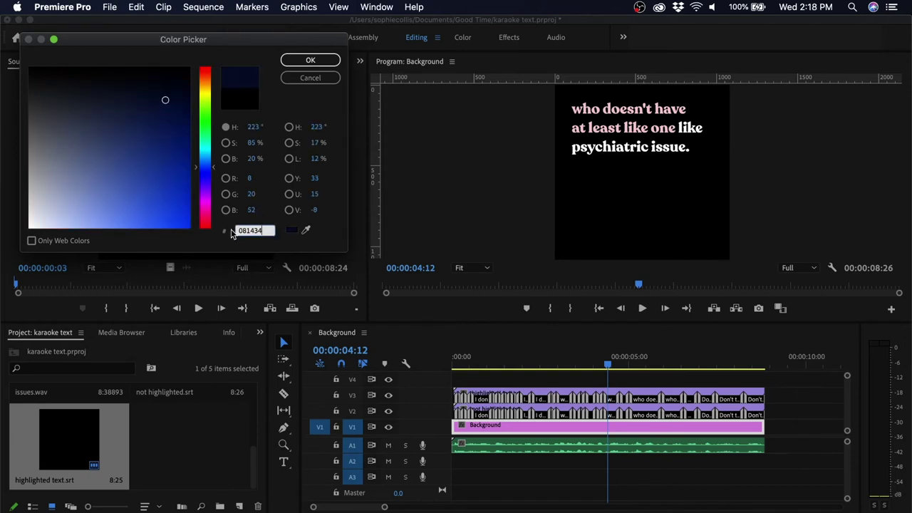
pyautogui.click(251, 158)
pyautogui.write('70')
pyautogui.press('Return')
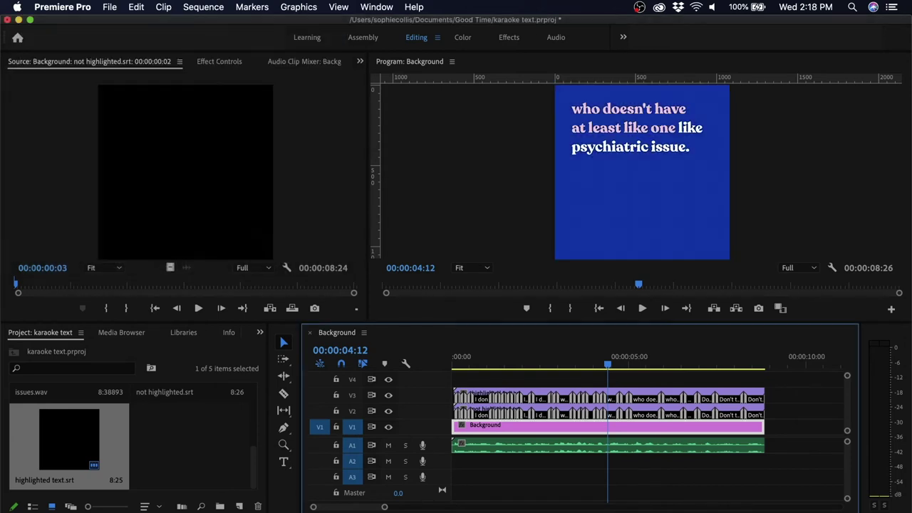
pyautogui.keyDown('alt'); pyautogui.scroll(2, 463, 427); pyautogui.keyUp('alt')
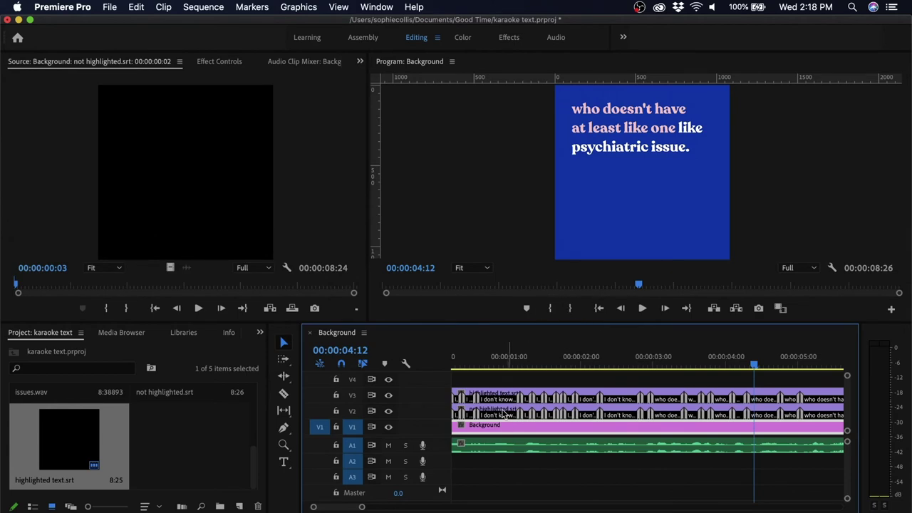
# Step: Set the full-lyric captions to 30% opacity with the Overlay blend mode
pyautogui.click(220, 61)
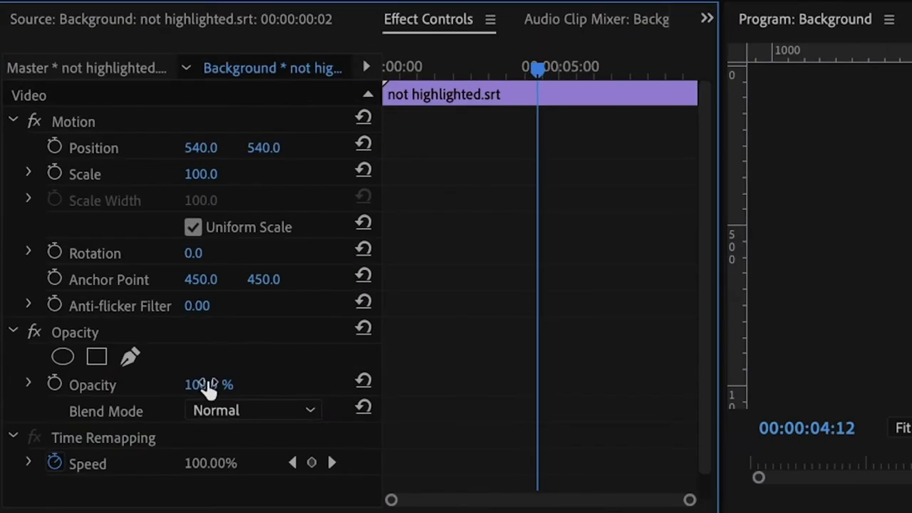
pyautogui.click(114, 243)
pyautogui.write('30')
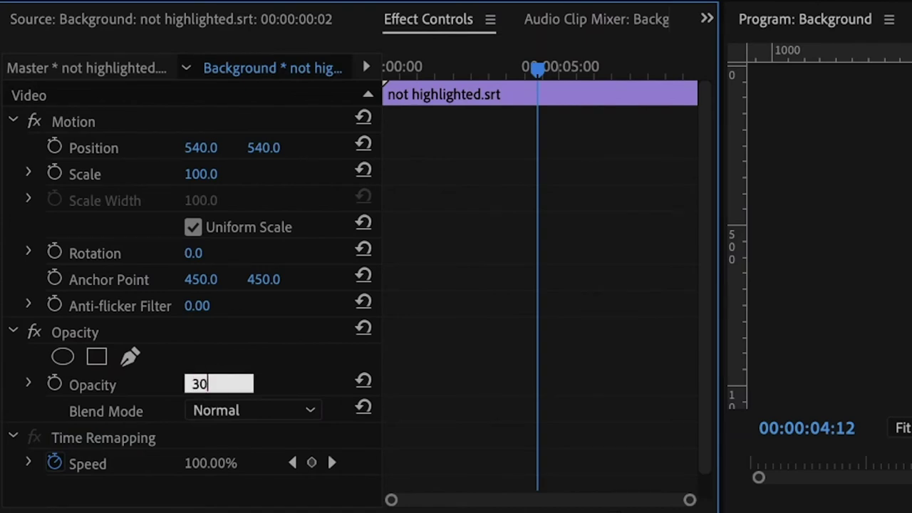
pyautogui.press('Return')
pyautogui.click(255, 413)
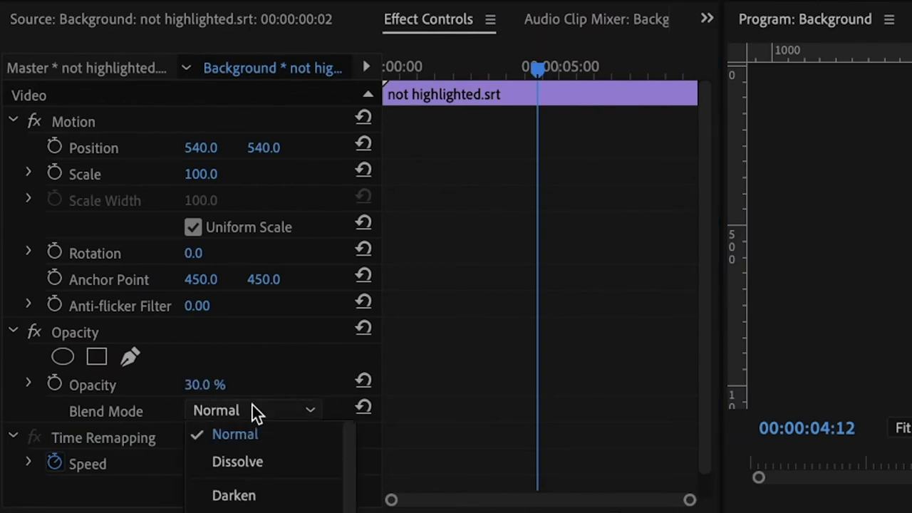
pyautogui.click(236, 381)
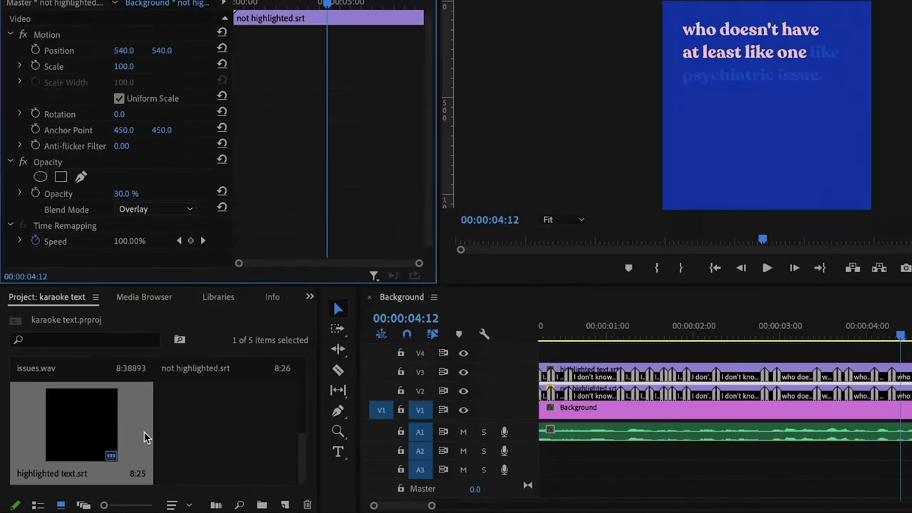
# Step: Scrub to preview the karaoke effect, fit the sequence, and select both caption tracks' clips
pyautogui.moveTo(566, 332); pyautogui.dragTo(775, 342)
pyautogui.moveTo(649, 370); pyautogui.dragTo(539, 394)
pyautogui.click(546, 379)
pyautogui.press('\\')
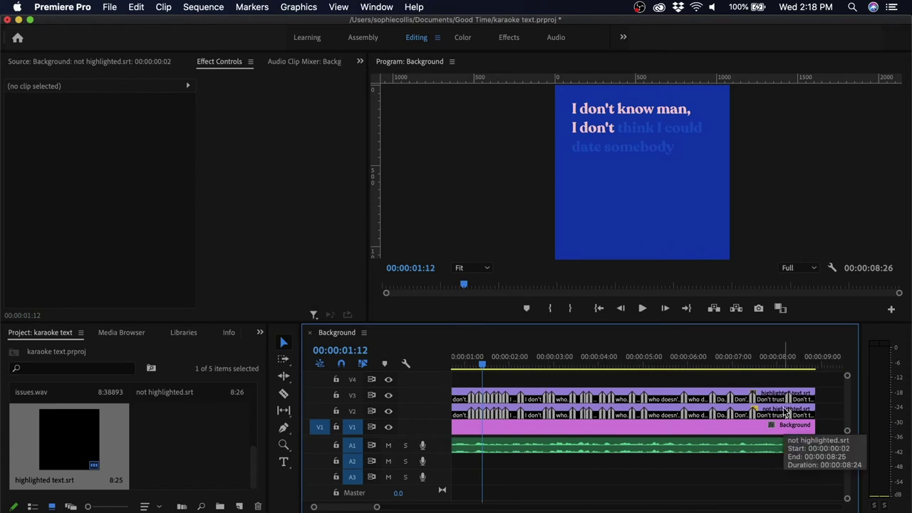
pyautogui.moveTo(827, 418); pyautogui.dragTo(761, 383)
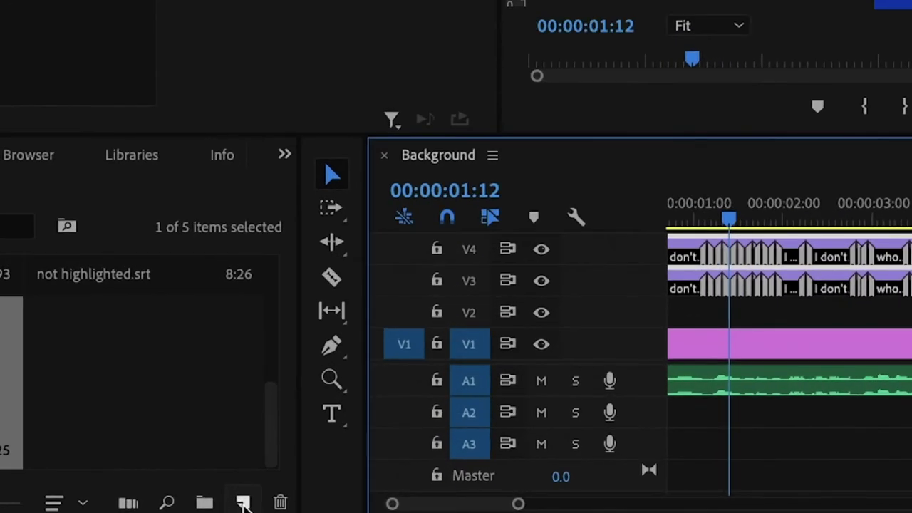
# Step: Create a new 1080×1080 Transparent Video project item
pyautogui.click(240, 506)
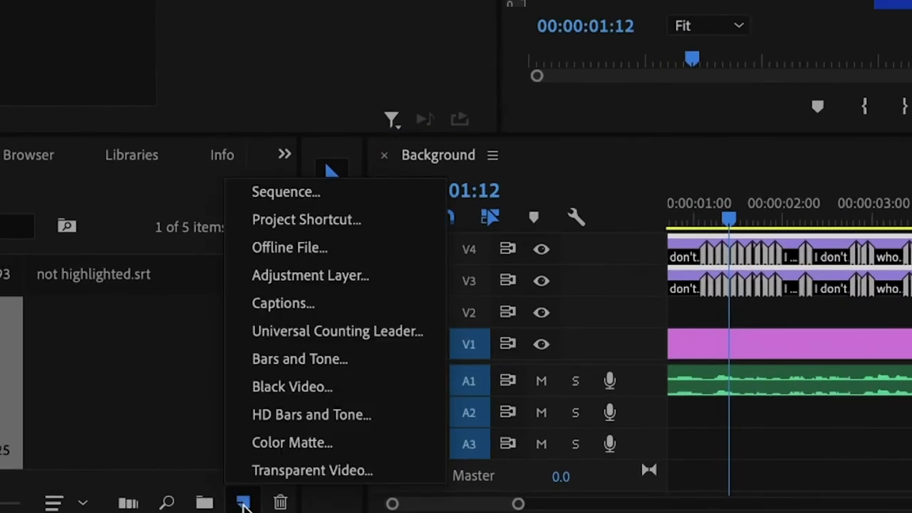
pyautogui.click(301, 476)
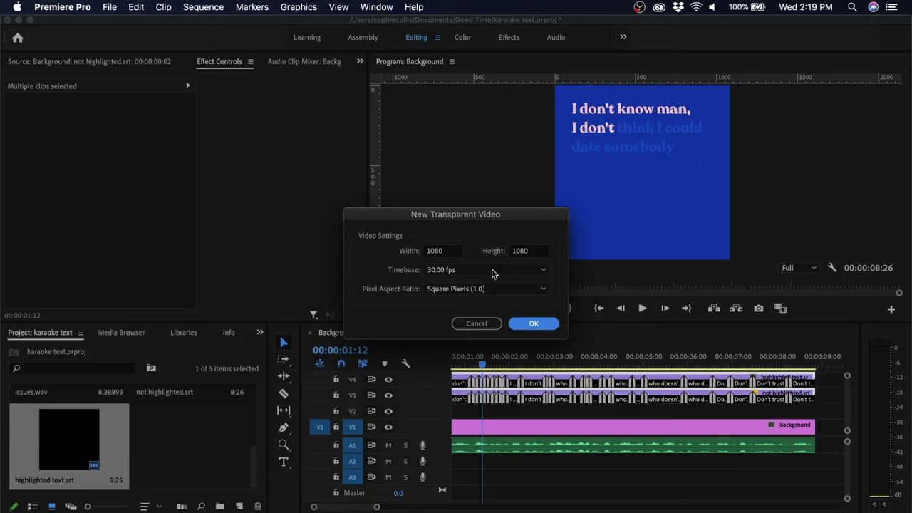
pyautogui.click(533, 325)
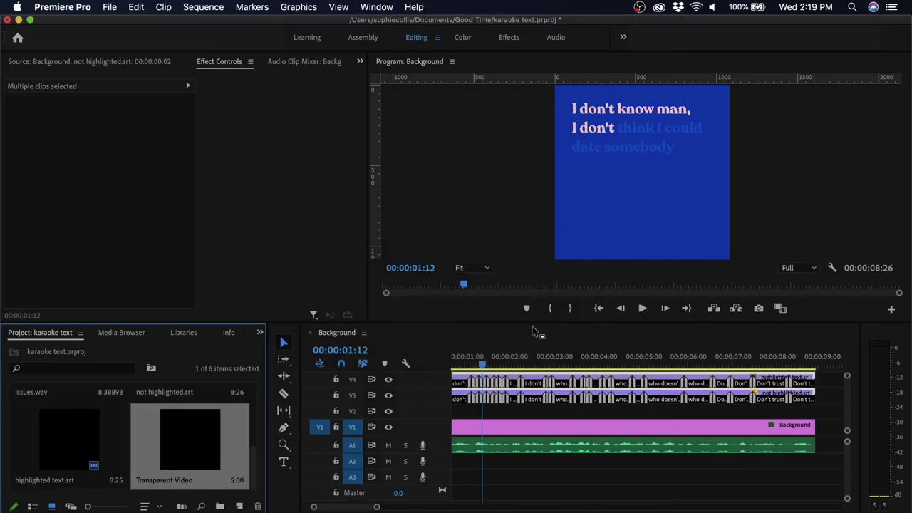
# Step: Place Transparent Video on V2 above Background, trim it to sequence length, and replace it with an After Effects composition
pyautogui.moveTo(200, 444); pyautogui.dragTo(448, 411)
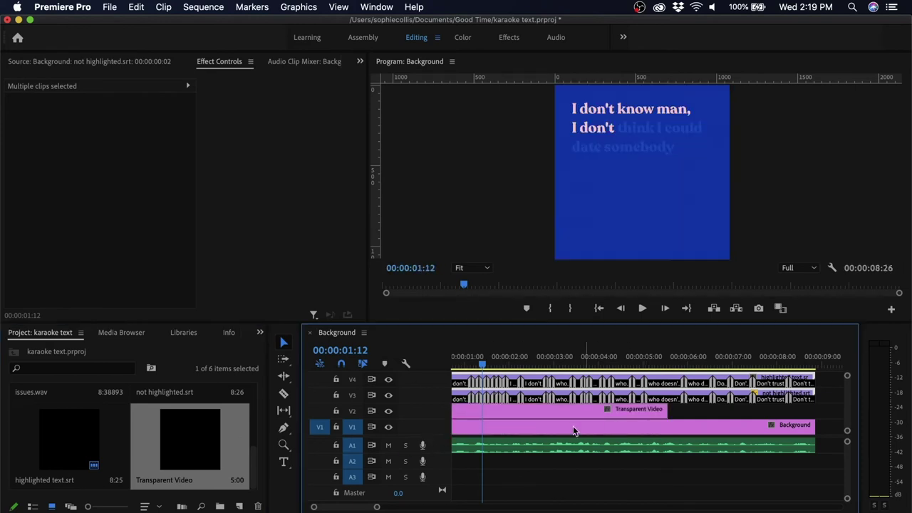
pyautogui.press('-')
pyautogui.press('-')
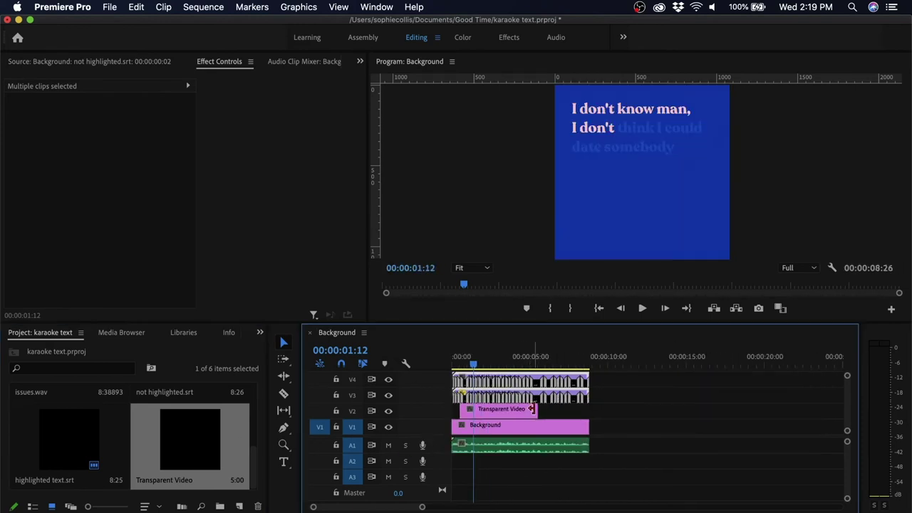
pyautogui.moveTo(532, 408); pyautogui.dragTo(585, 415)
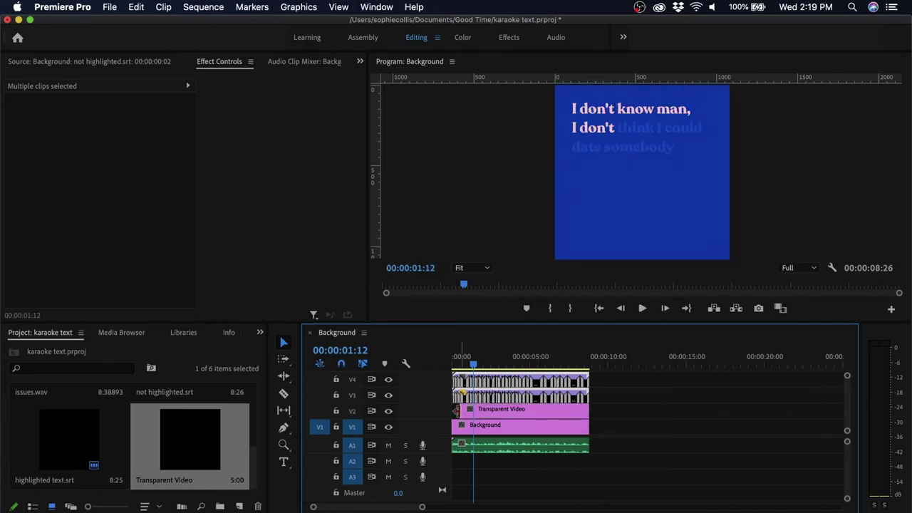
pyautogui.moveTo(461, 410); pyautogui.dragTo(432, 413)
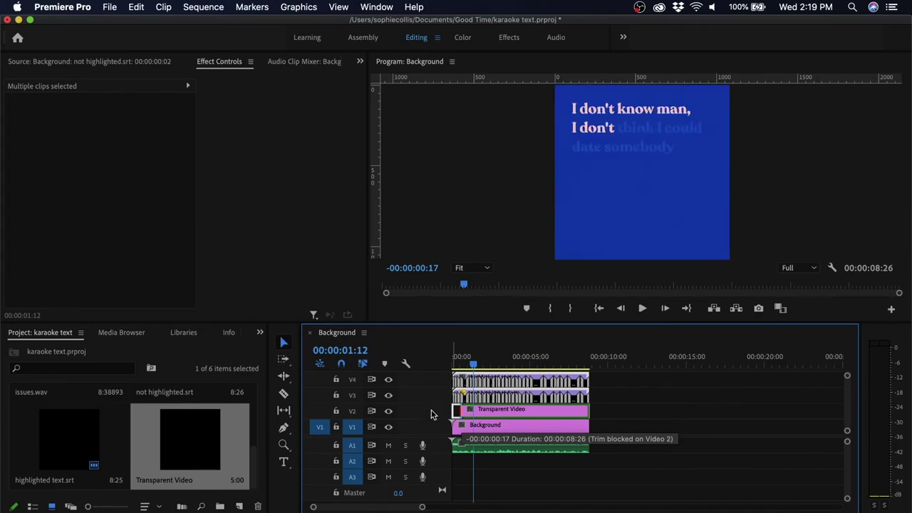
pyautogui.scroll(3, 518, 413)
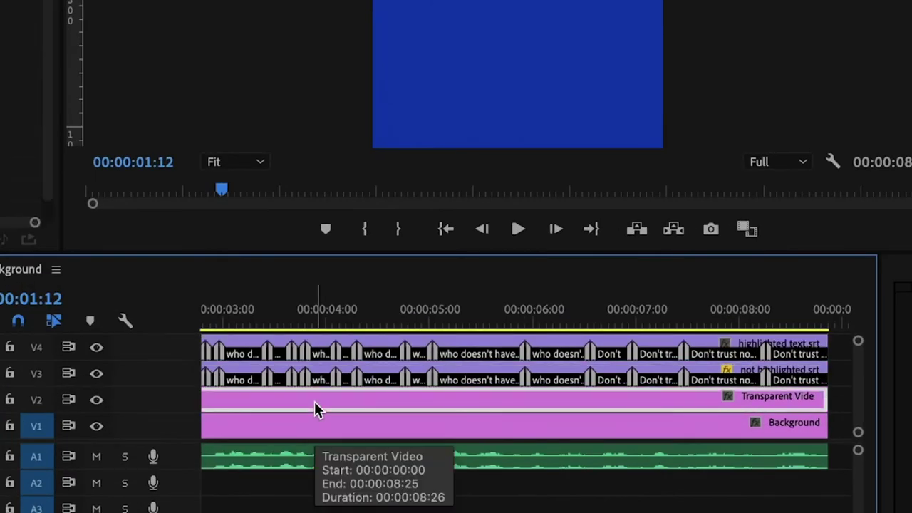
pyautogui.rightClick(315, 403)
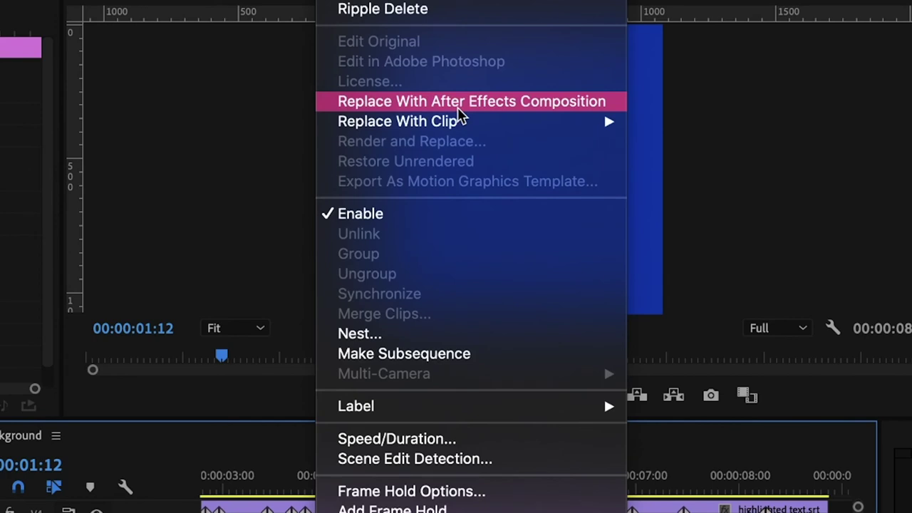
pyautogui.click(459, 101)
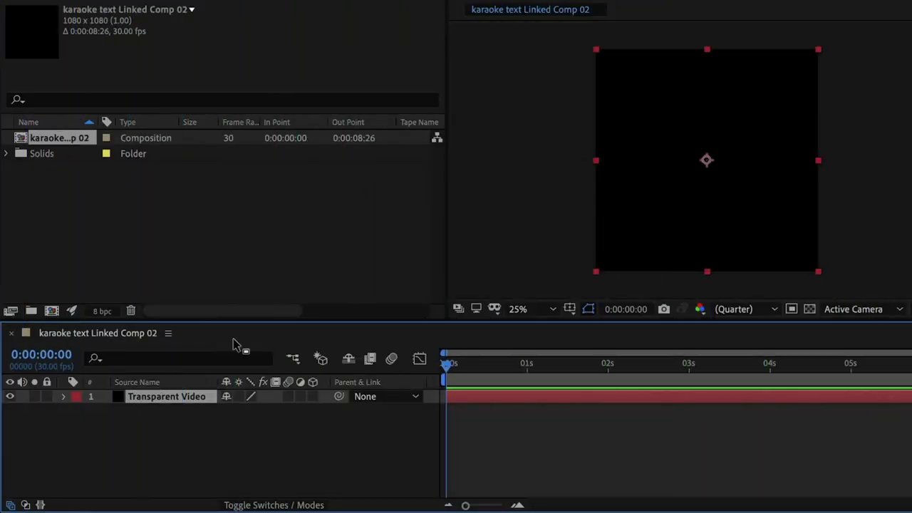
# Step: Add a light pink 1080×1080 solid named 'audio spectrum' above the Transparent Video layer
pyautogui.rightClick(217, 434)
pyautogui.moveTo(246, 445)
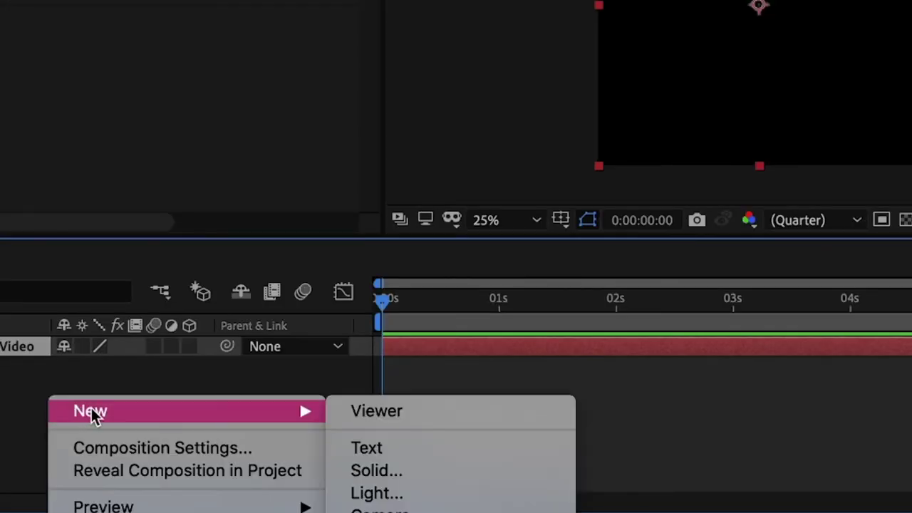
pyautogui.click(406, 474)
pyautogui.click(344, 54)
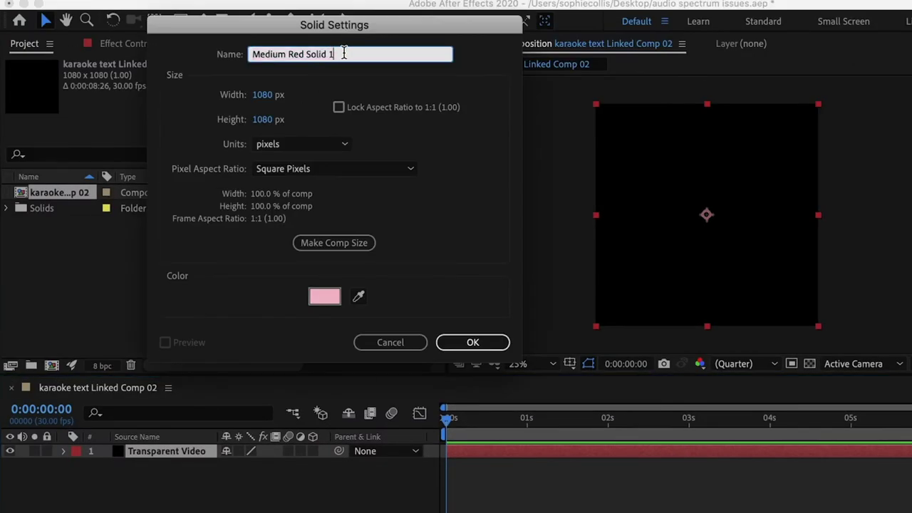
pyautogui.moveTo(344, 54); pyautogui.dragTo(223, 53)
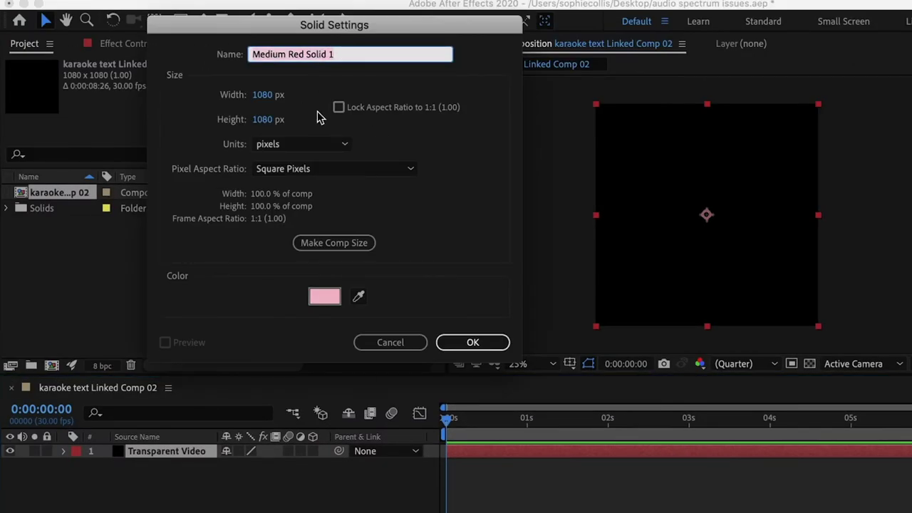
pyautogui.write('audio s')
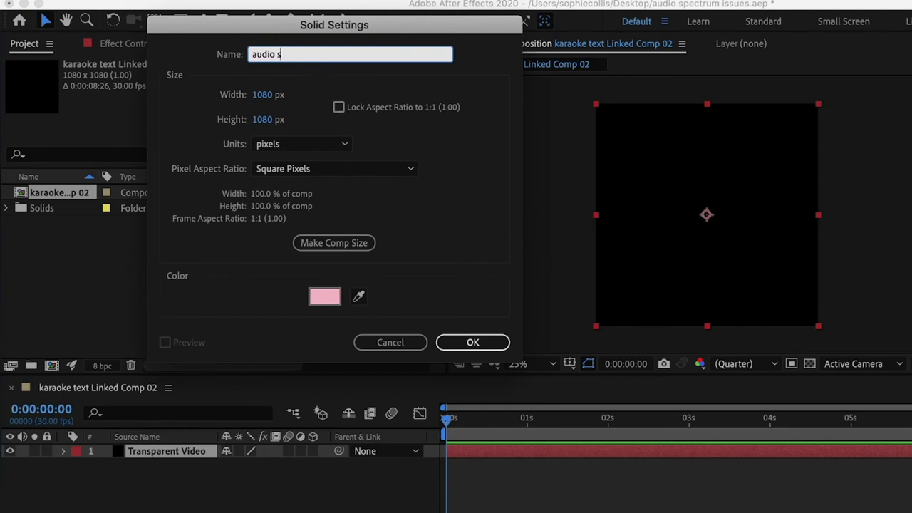
pyautogui.write('pectrum')
pyautogui.click(473, 342)
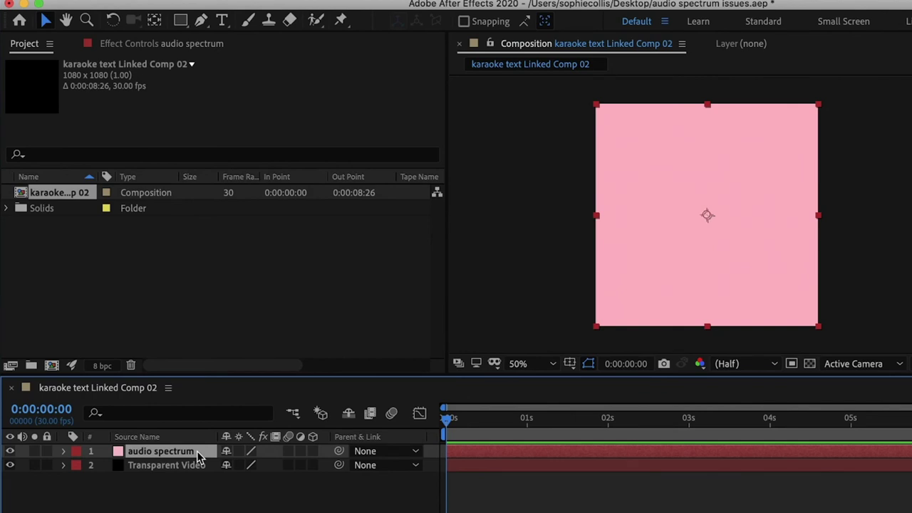
# Step: Apply the Generate > Audio Spectrum effect to the audio spectrum solid
pyautogui.rightClick(198, 453)
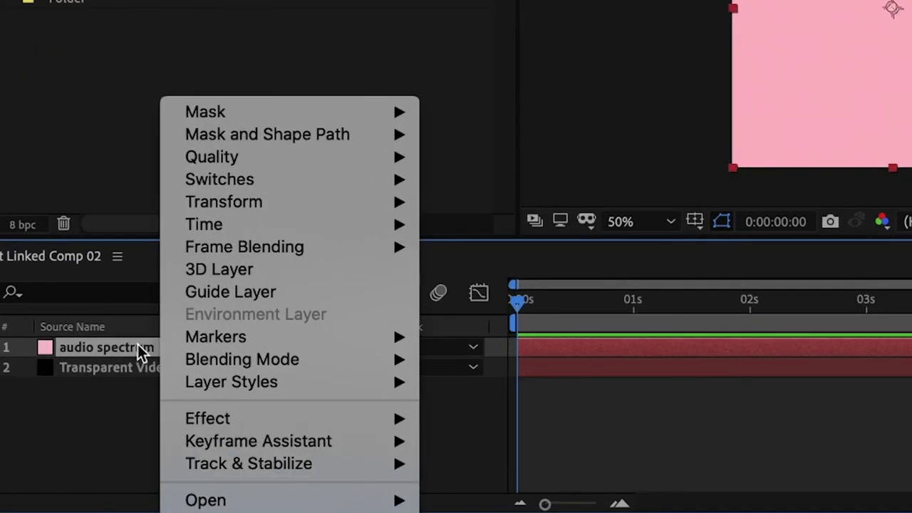
pyautogui.moveTo(243, 419)
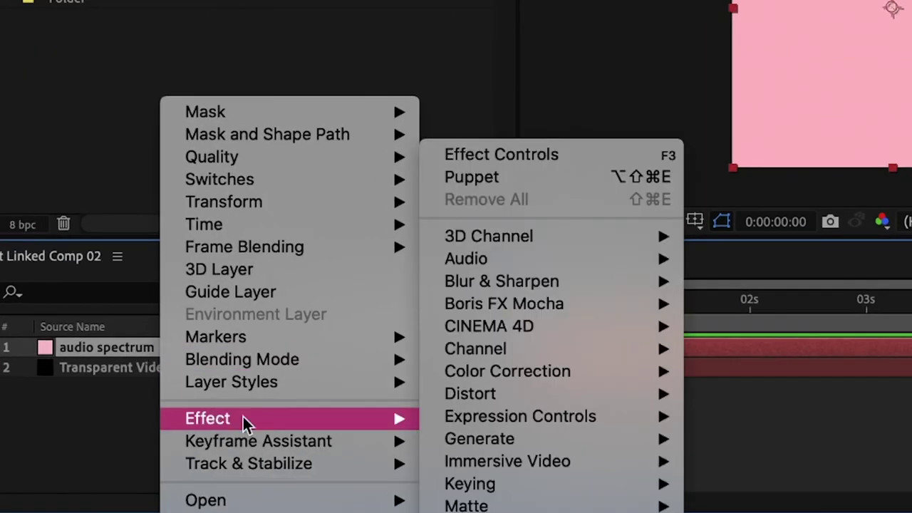
pyautogui.moveTo(477, 411)
pyautogui.moveTo(485, 439)
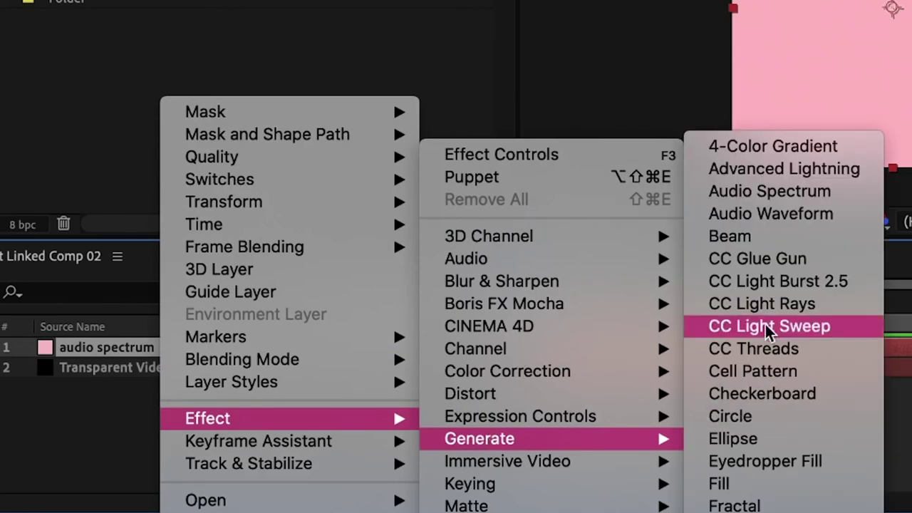
pyautogui.click(779, 193)
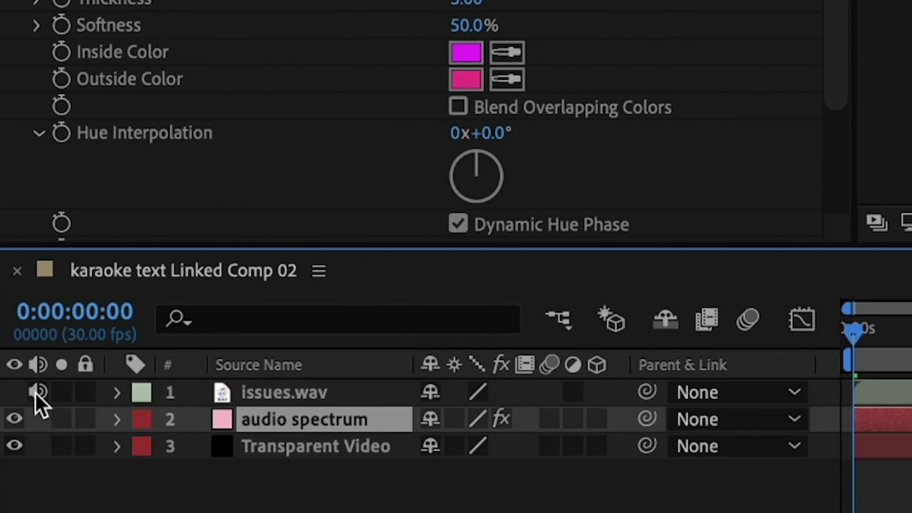
# Step: Mute issues.wav, set Audio Spectrum's Audio Layer to issues.wav, and scrub to preview the spectrum
pyautogui.click(38, 392)
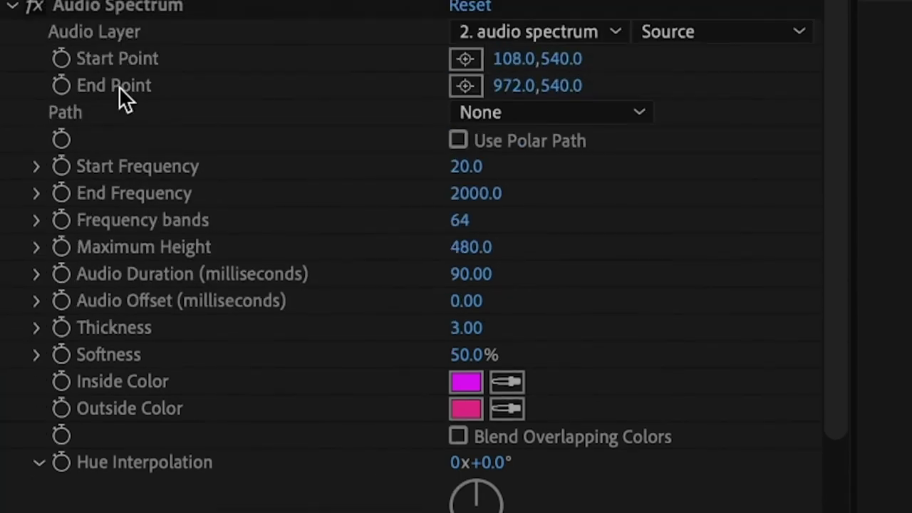
pyautogui.click(529, 154)
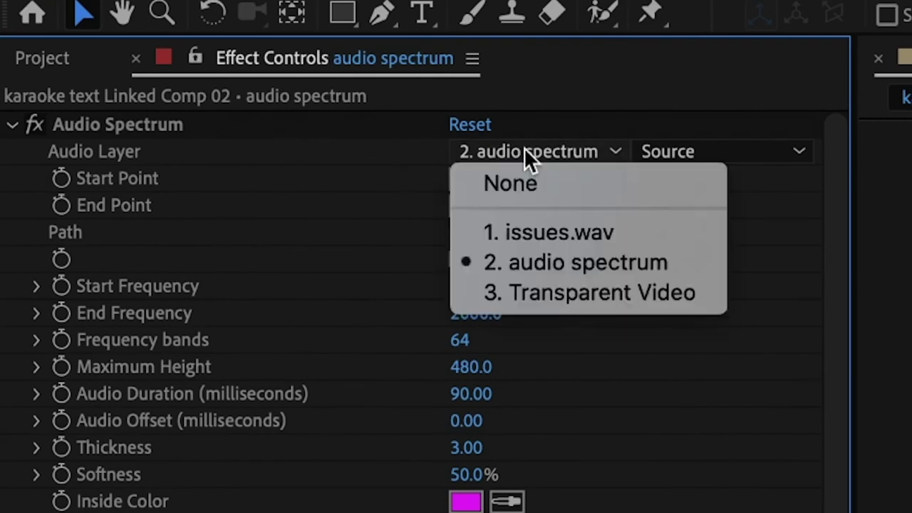
pyautogui.click(539, 235)
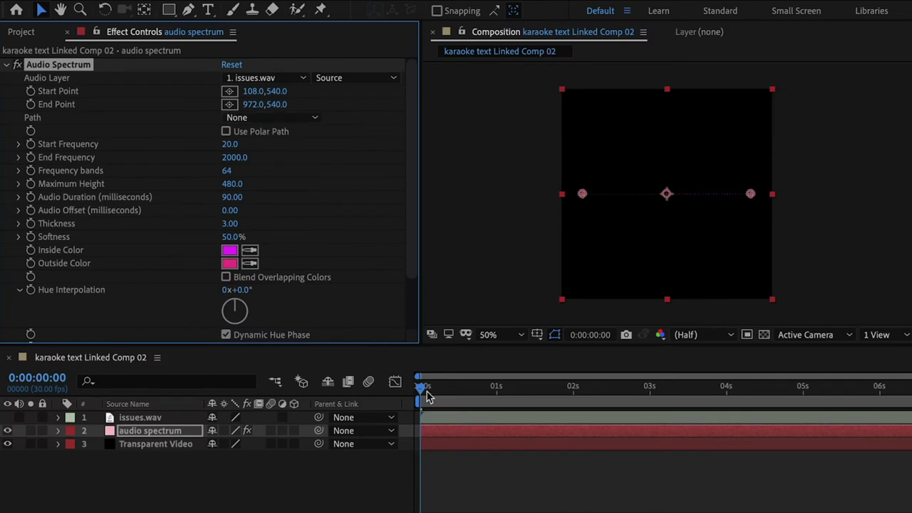
pyautogui.moveTo(423, 390); pyautogui.dragTo(566, 389)
pyautogui.moveTo(457, 412); pyautogui.dragTo(519, 412)
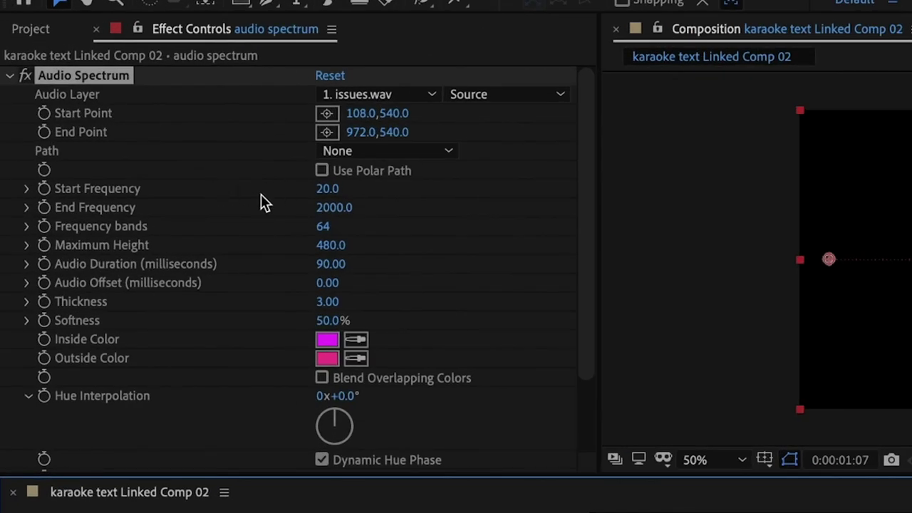
# Step: Set End Frequency 700, Maximum Height 500, Audio Duration 130 ms and Thickness 7
pyautogui.click(330, 207)
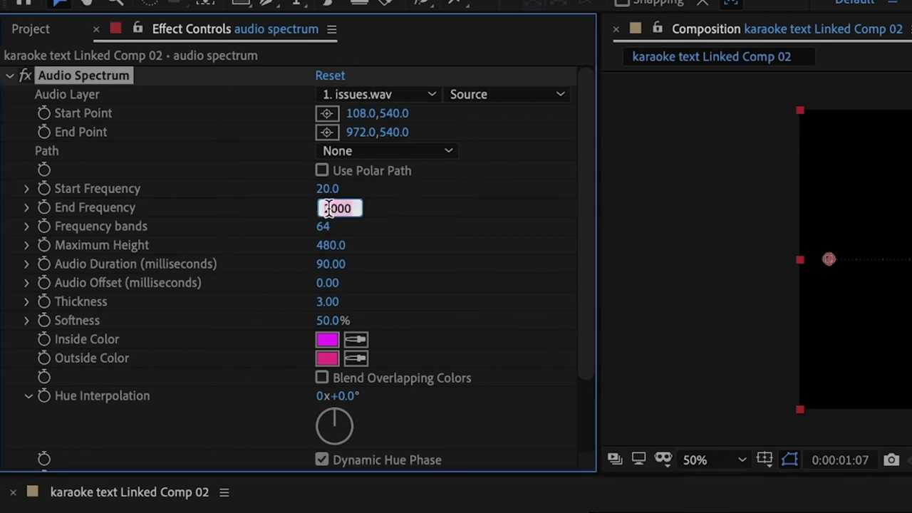
pyautogui.write('700')
pyautogui.press('Tab')
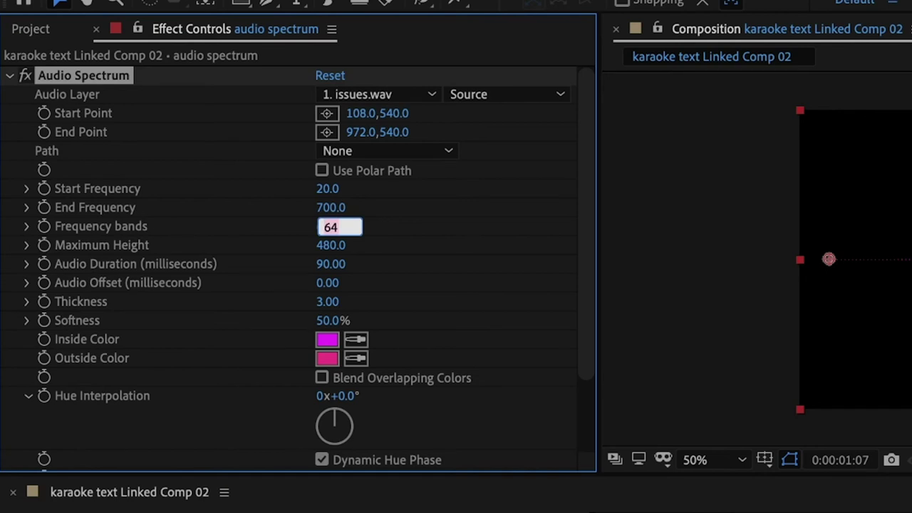
pyautogui.press('Tab')
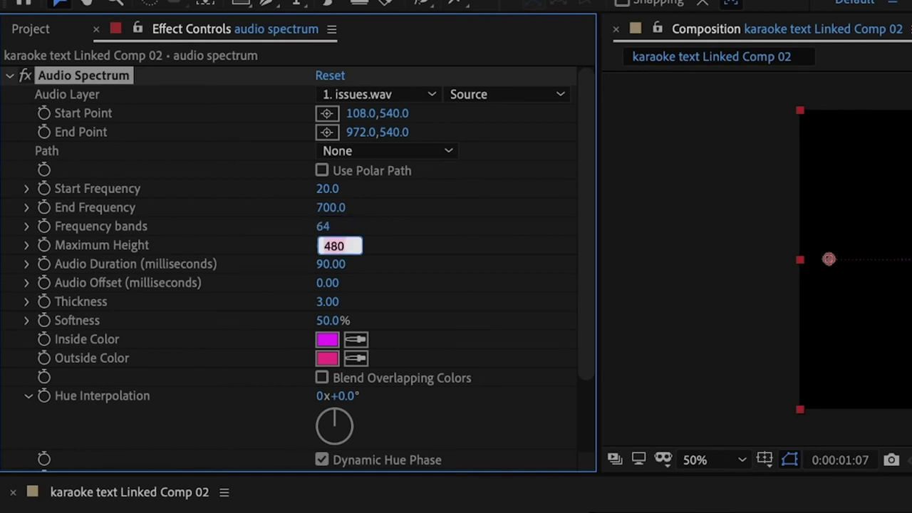
pyautogui.write('500')
pyautogui.press('Tab')
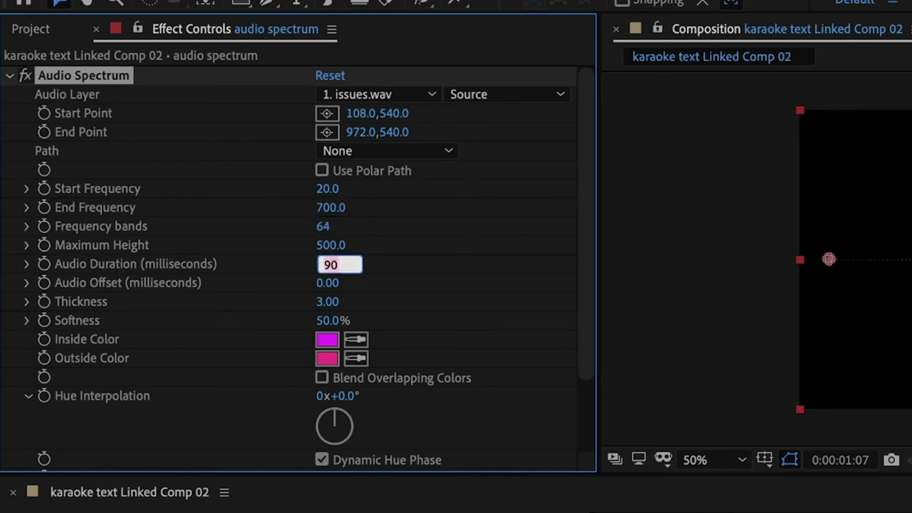
pyautogui.write('130')
pyautogui.press('Tab')
pyautogui.press('Tab')
pyautogui.write('7')
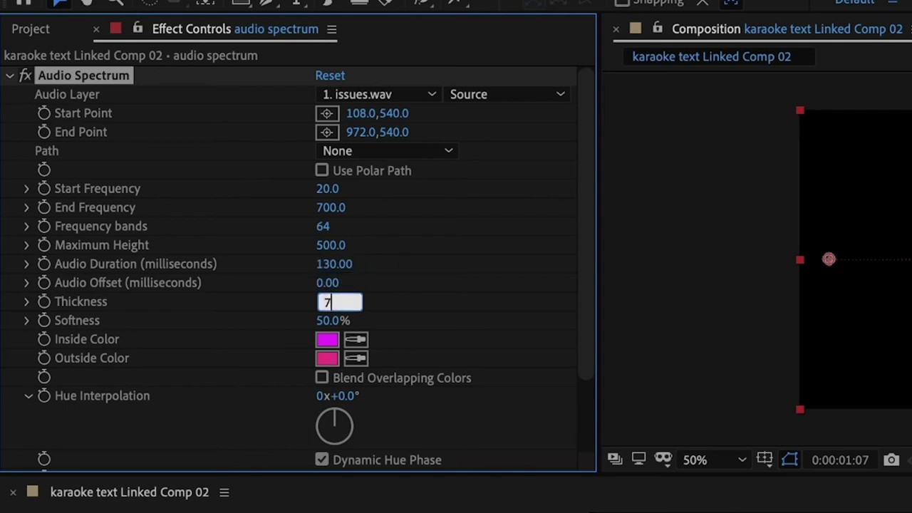
pyautogui.click(376, 308)
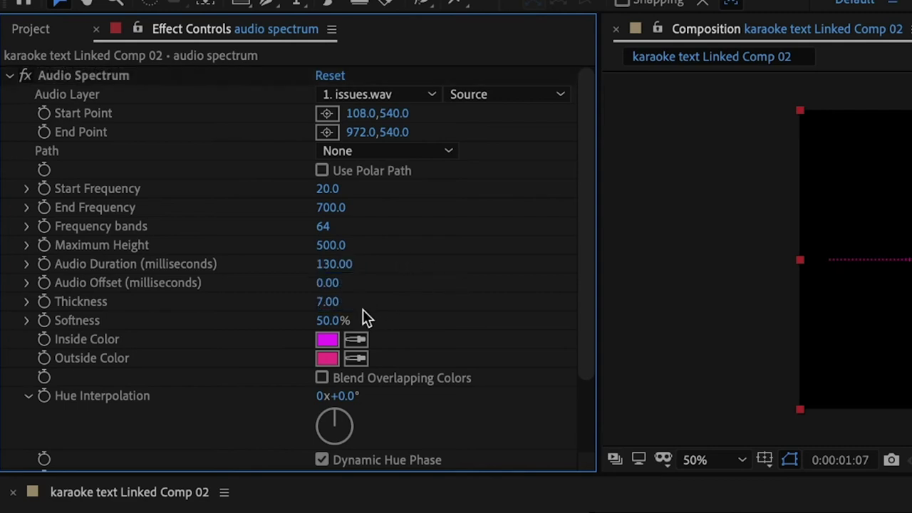
# Step: Reduce Softness to 0% and set Display Options to Analog lines
pyautogui.moveTo(332, 320); pyautogui.dragTo(196, 320)
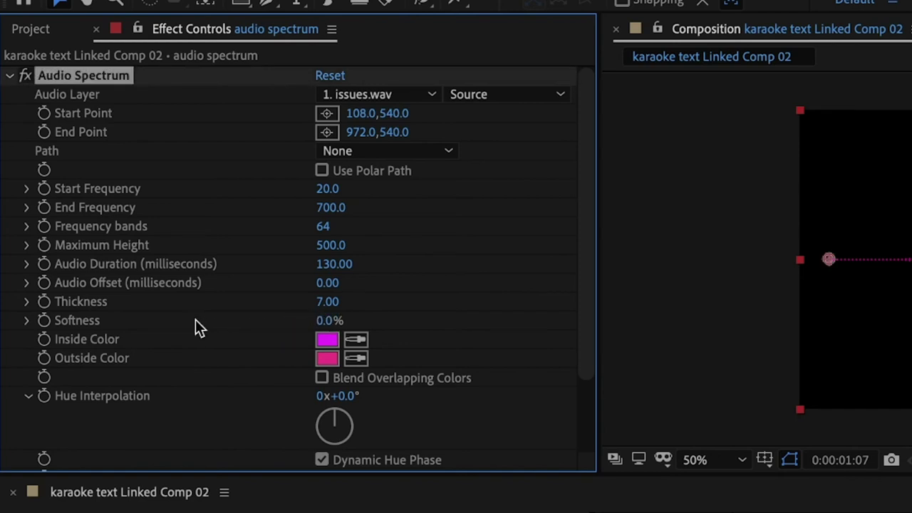
pyautogui.scroll(-3, 217, 371)
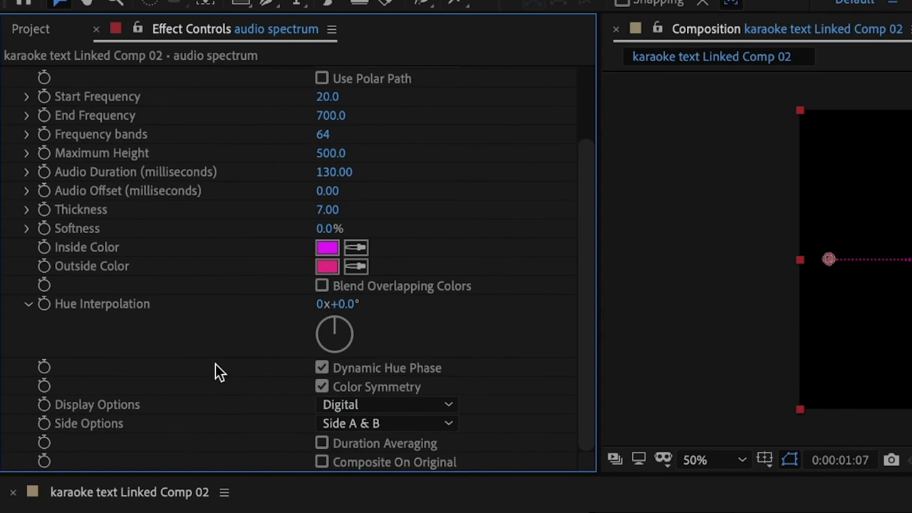
pyautogui.click(431, 404)
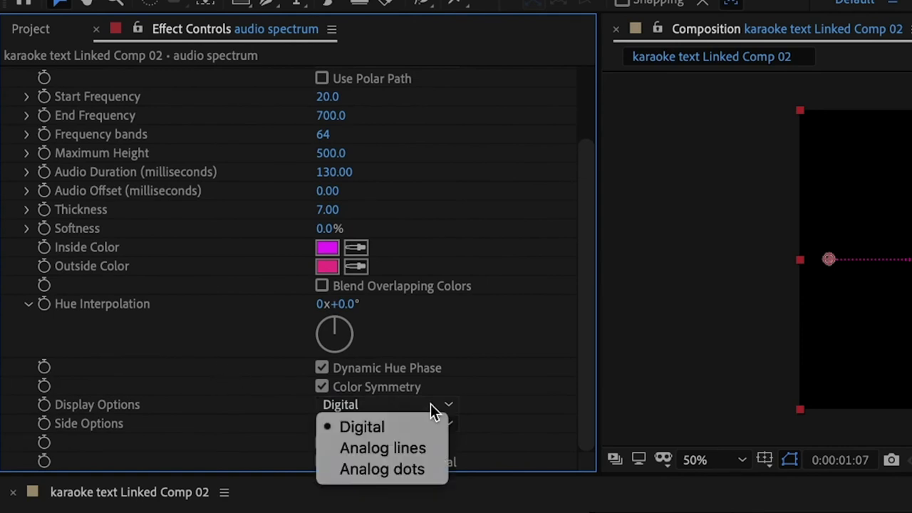
pyautogui.click(414, 451)
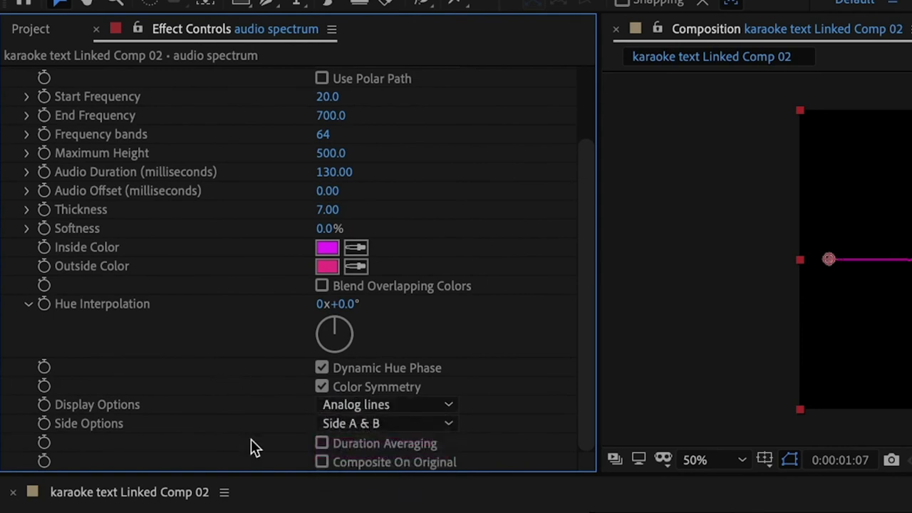
pyautogui.click(415, 422)
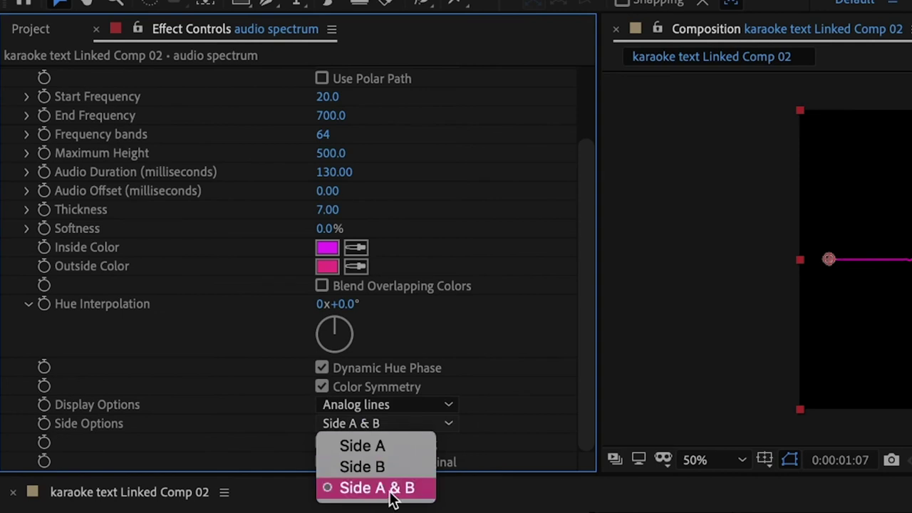
# Step: Keep the spectrum drawing both sides and preview playback from 0:00:01:06
pyautogui.click(538, 421)
pyautogui.press('space')
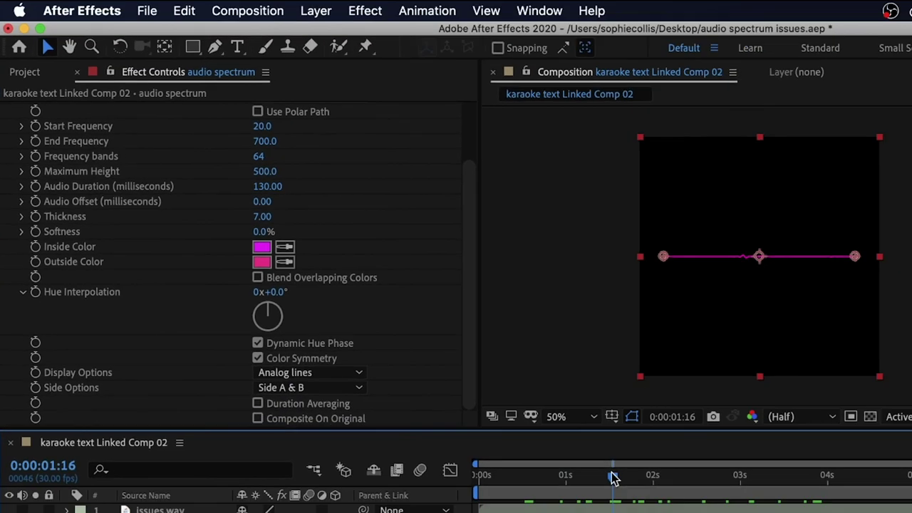
pyautogui.click(583, 476)
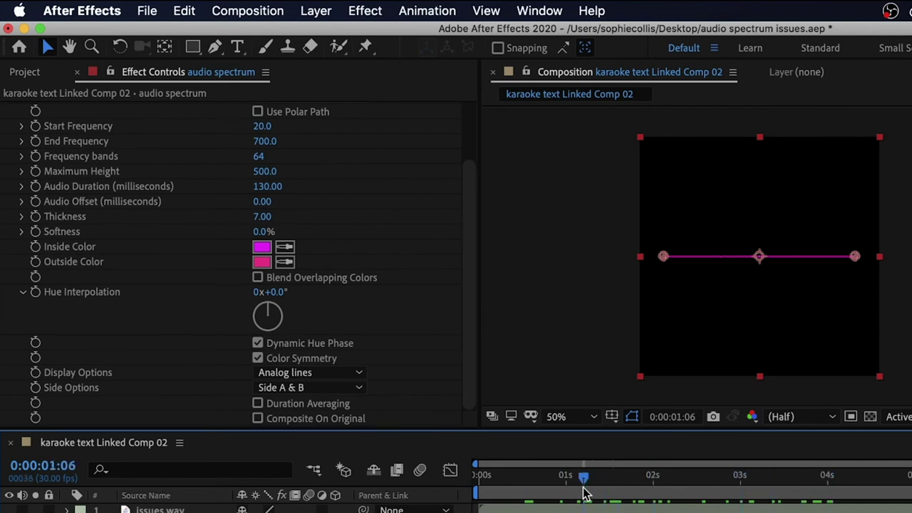
pyautogui.press('space')
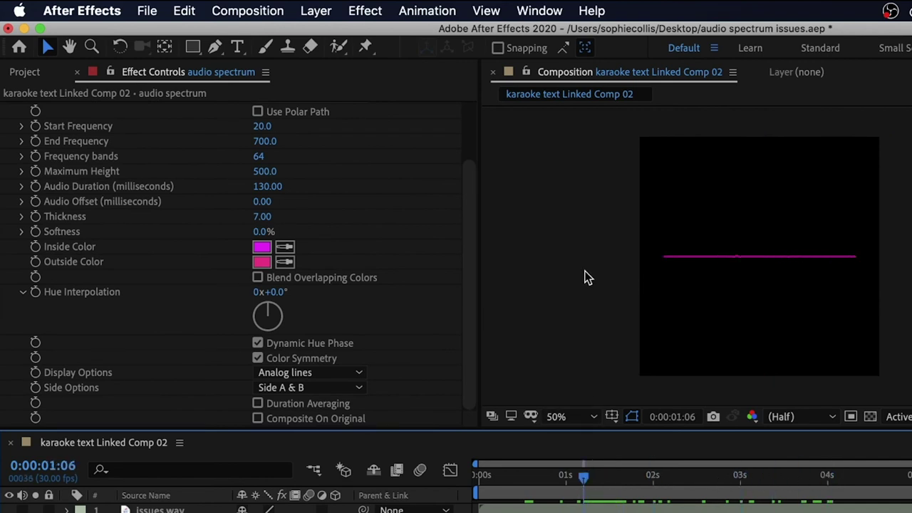
pyautogui.click(371, 169)
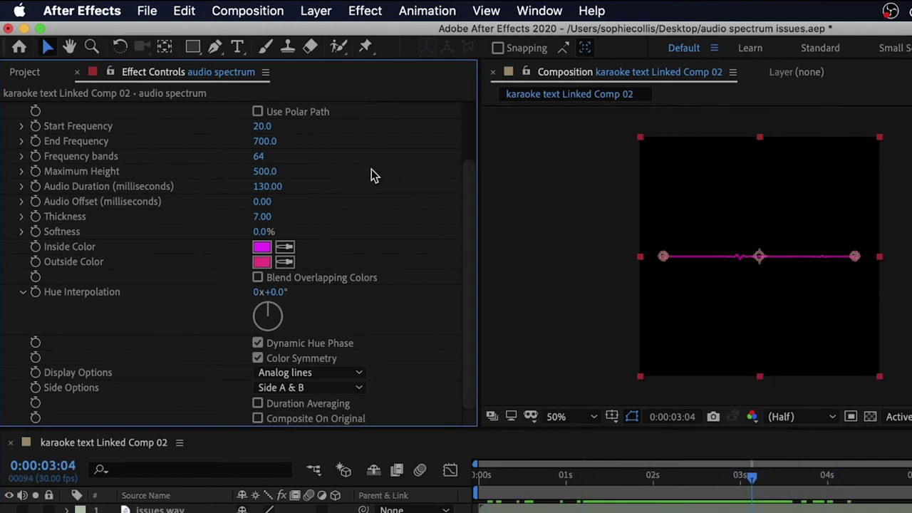
# Step: Set both Inside Color and Outside Color to white (FFFFFF)
pyautogui.click(262, 248)
pyautogui.moveTo(264, 247); pyautogui.dragTo(106, 69)
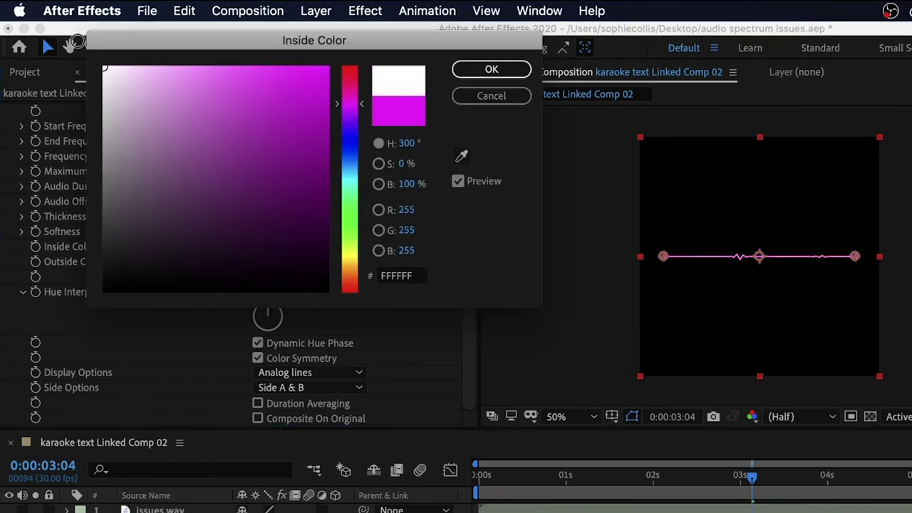
pyautogui.click(491, 70)
pyautogui.click(262, 262)
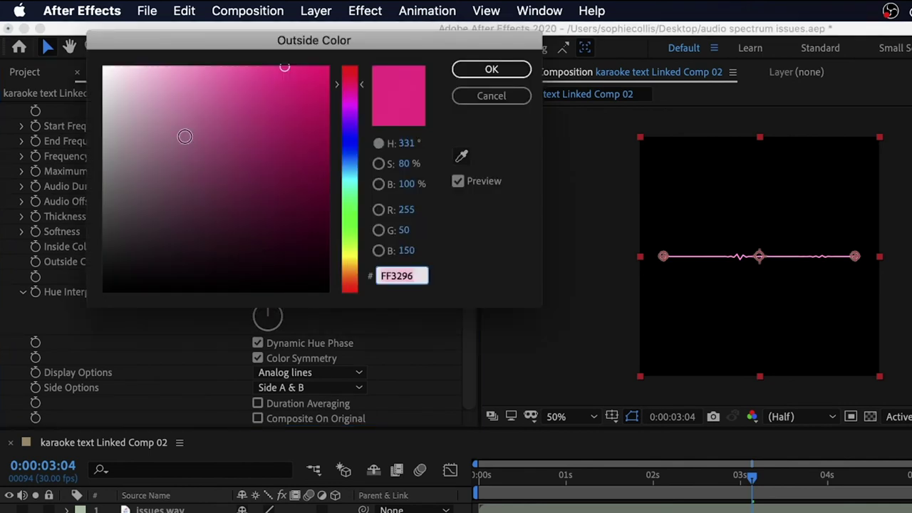
pyautogui.moveTo(183, 138); pyautogui.dragTo(52, 37)
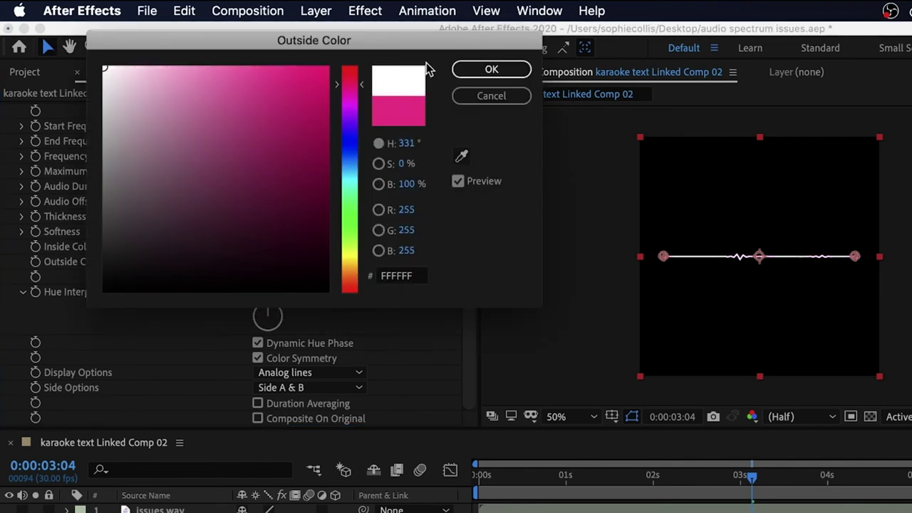
pyautogui.click(479, 69)
pyautogui.scroll(3, 285, 142)
pyautogui.click(281, 140)
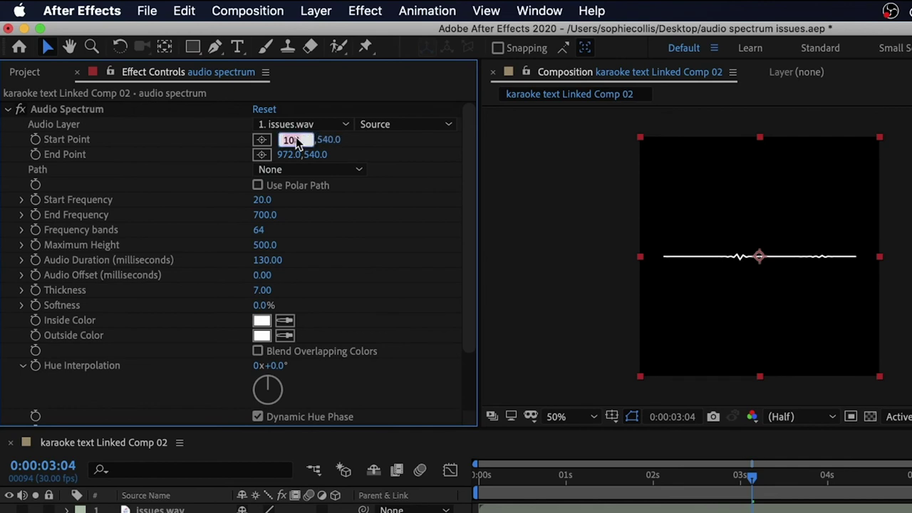
# Step: Set Start Point to 0,800 and End Point to 1080,800, then delete the Transparent Video layer
pyautogui.write('0')
pyautogui.press('Tab')
pyautogui.write('8')
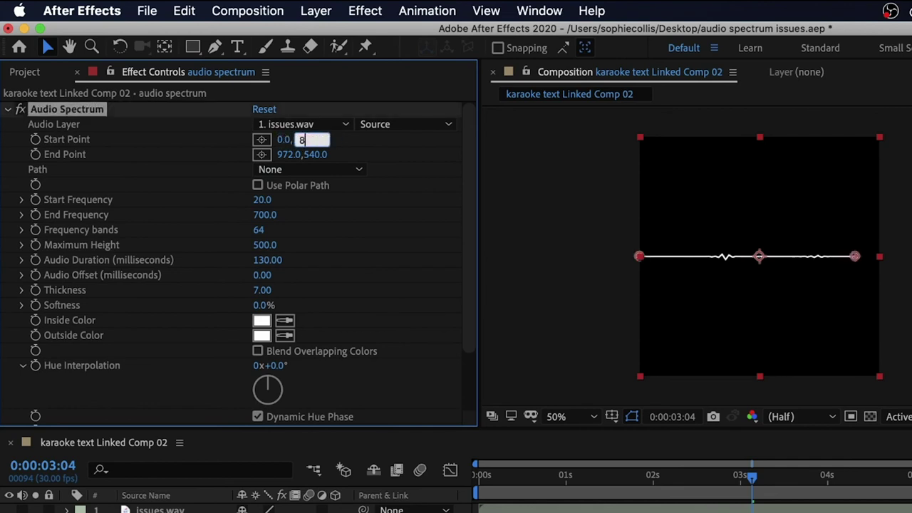
pyautogui.write('00')
pyautogui.press('Tab')
pyautogui.write('1080')
pyautogui.press('Tab')
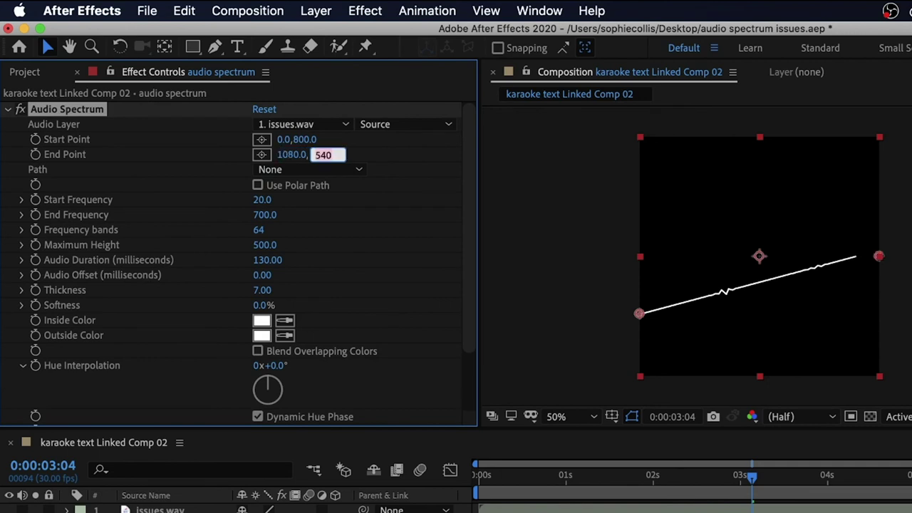
pyautogui.write('800')
pyautogui.press('Return')
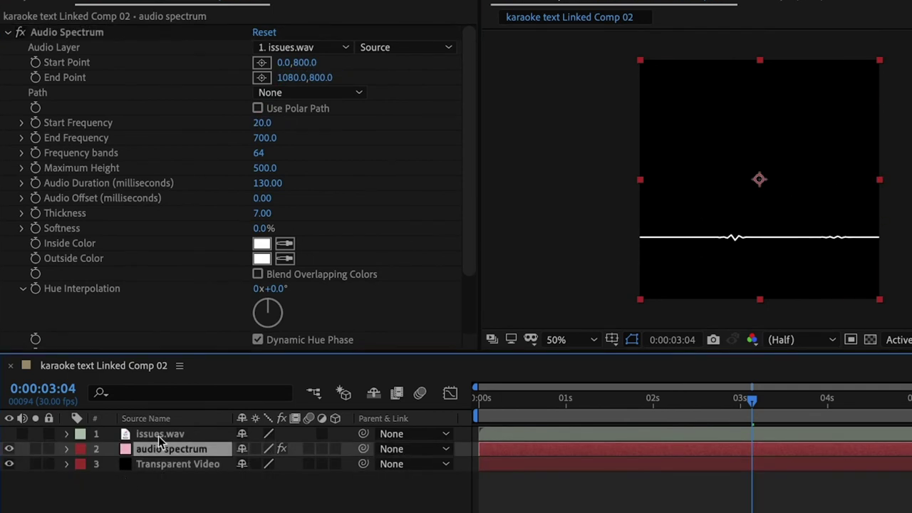
pyautogui.click(160, 468)
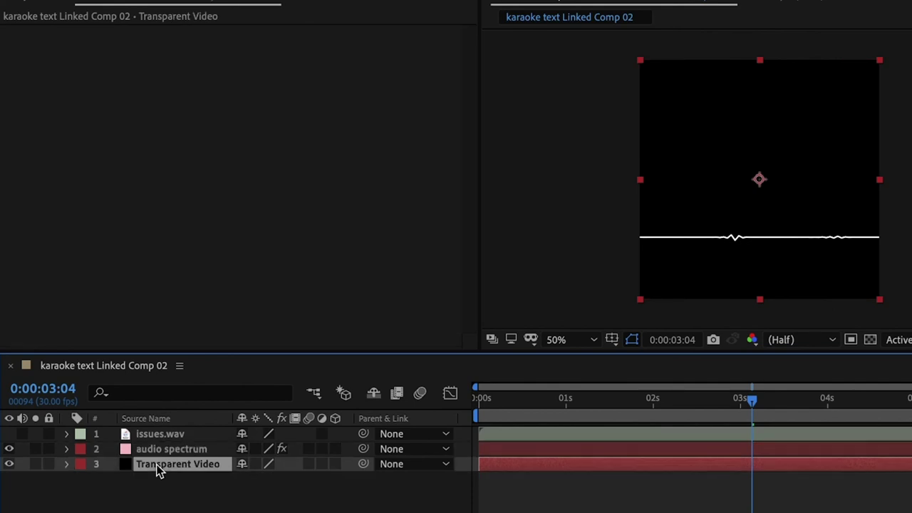
pyautogui.press('Delete')
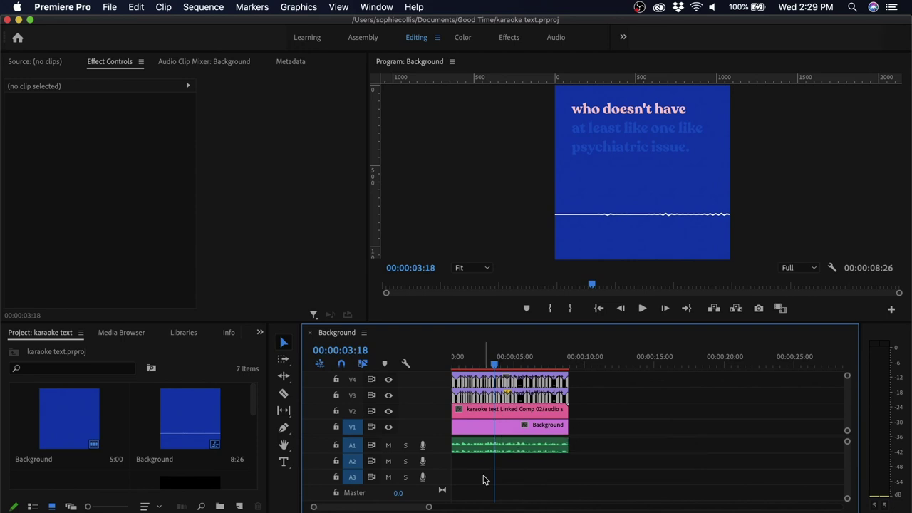
# Step: Set the linked After Effects spectrum clip's opacity to 30%
pyautogui.click(486, 409)
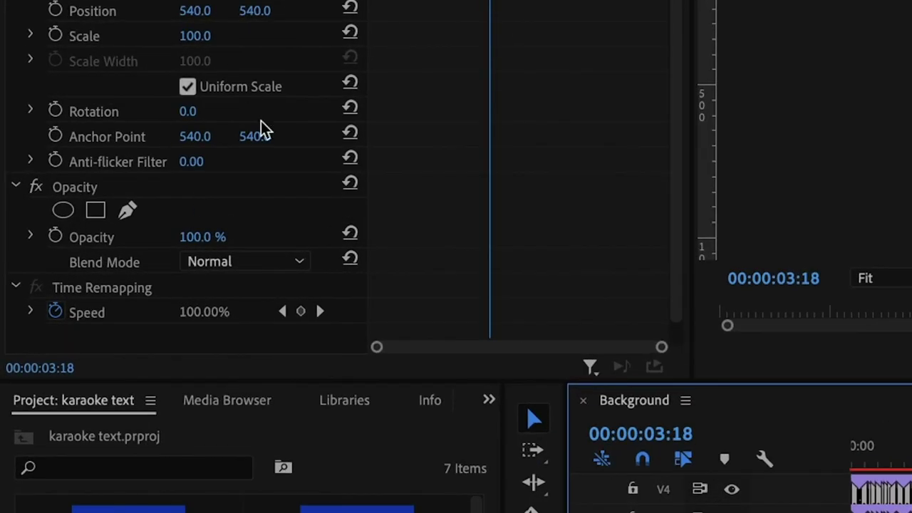
pyautogui.scroll(-1, 251, 195)
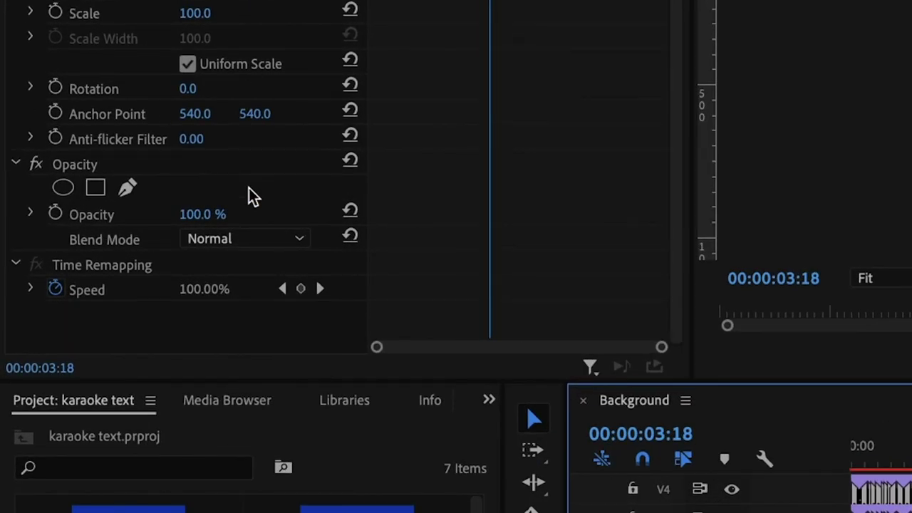
pyautogui.click(207, 214)
pyautogui.write('30')
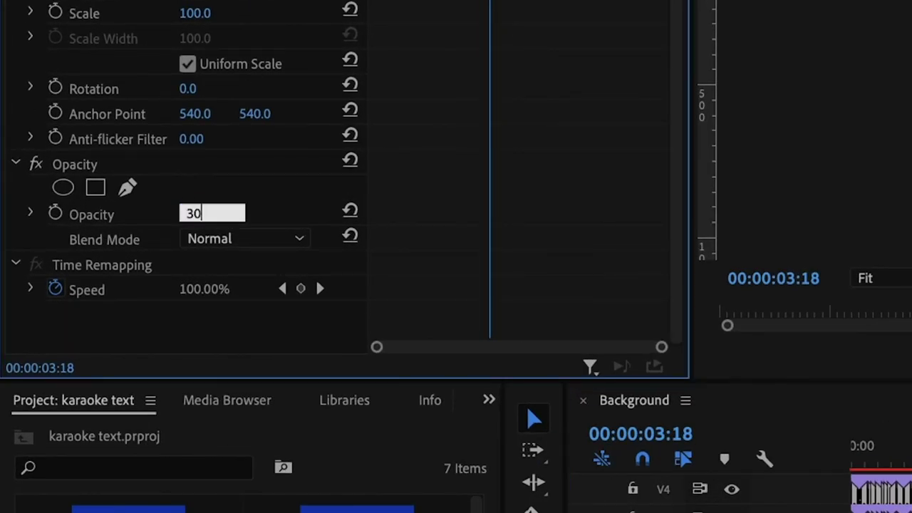
pyautogui.click(260, 241)
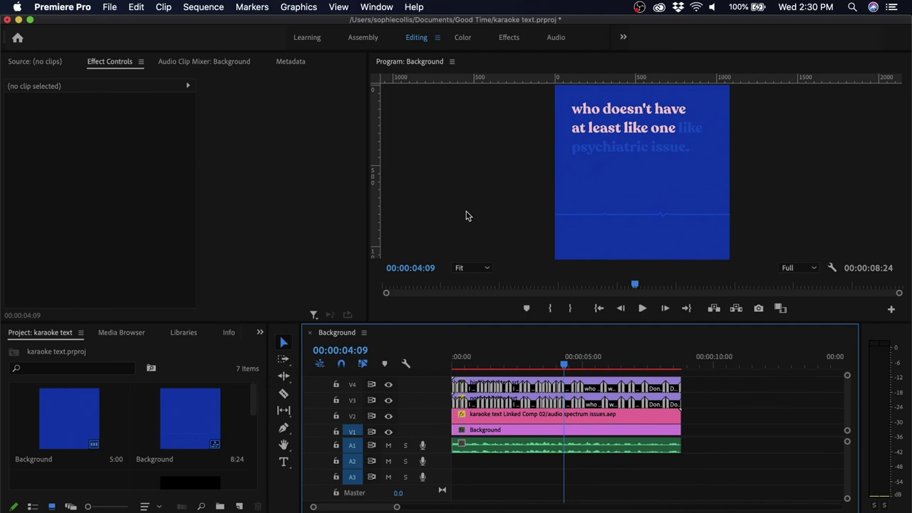
pyautogui.press('super+m')
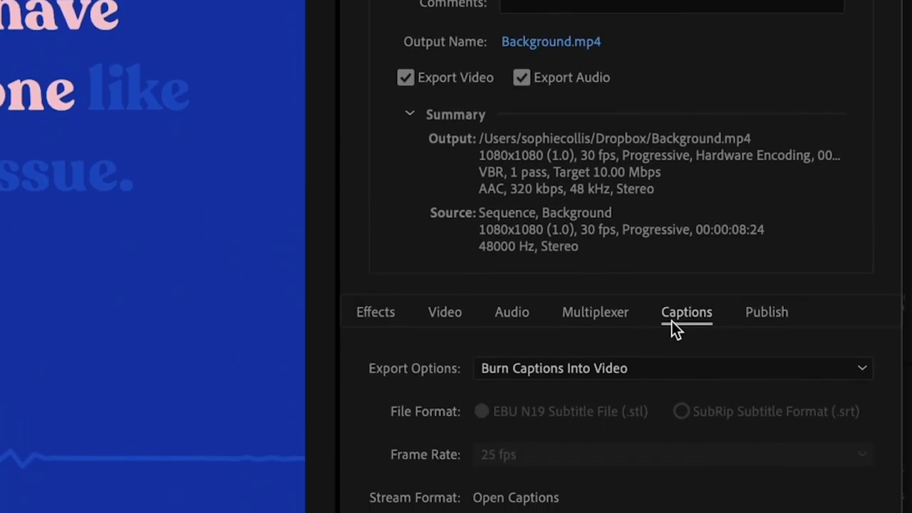
# Step: Set the caption export option to Burn Captions Into Video
pyautogui.click(665, 370)
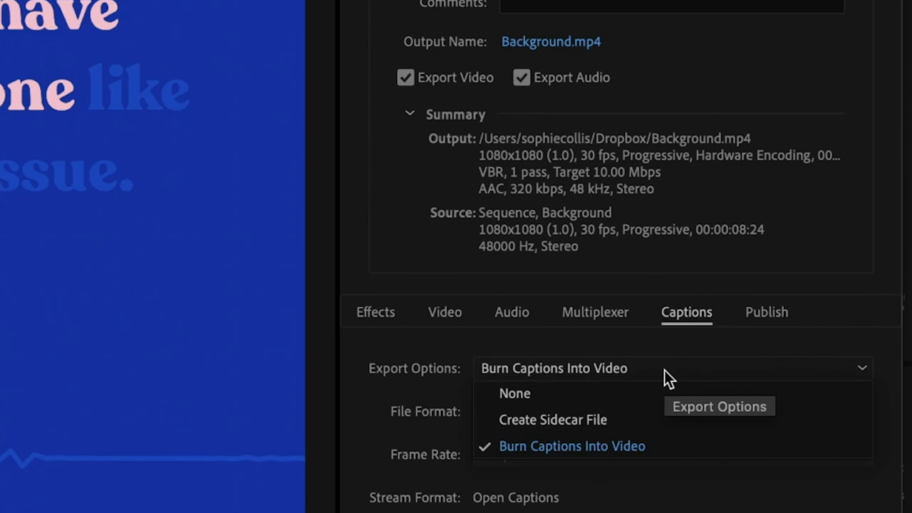
pyautogui.click(588, 454)
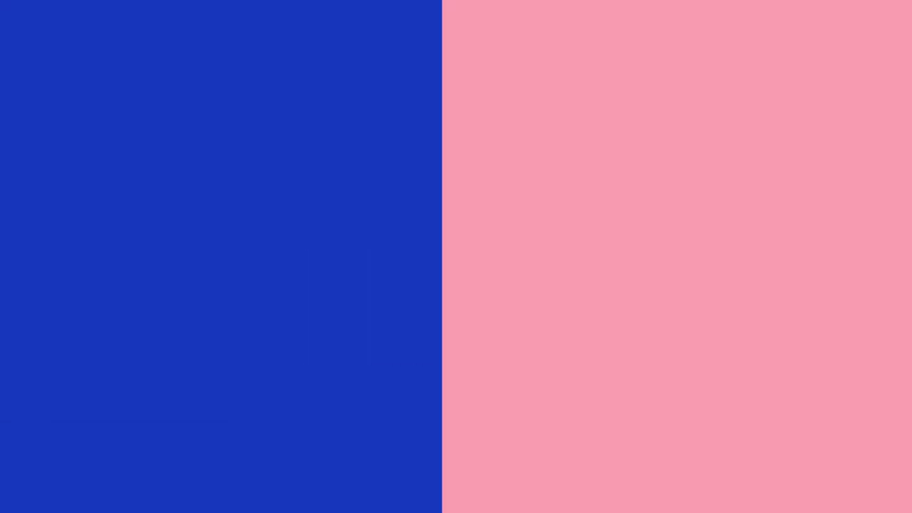